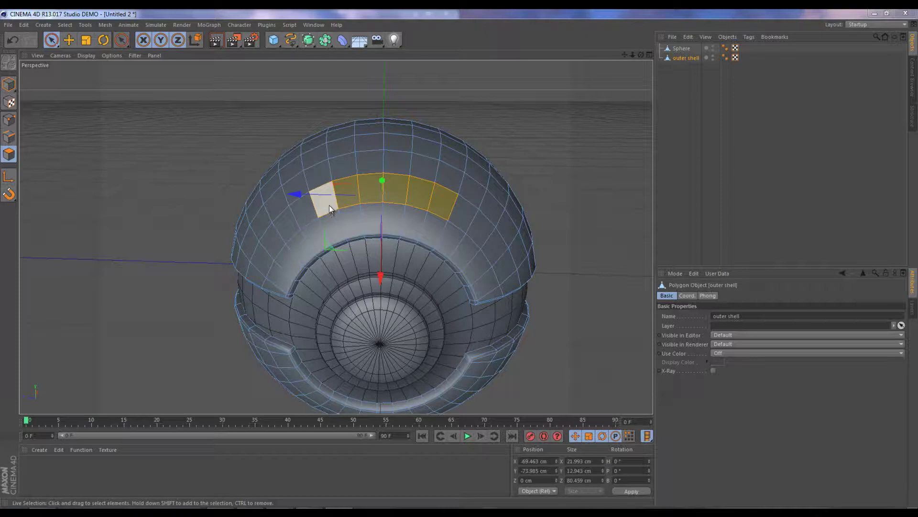
Select the row of polygons across the front of the outer shell's upper half
shift+click(328, 205)
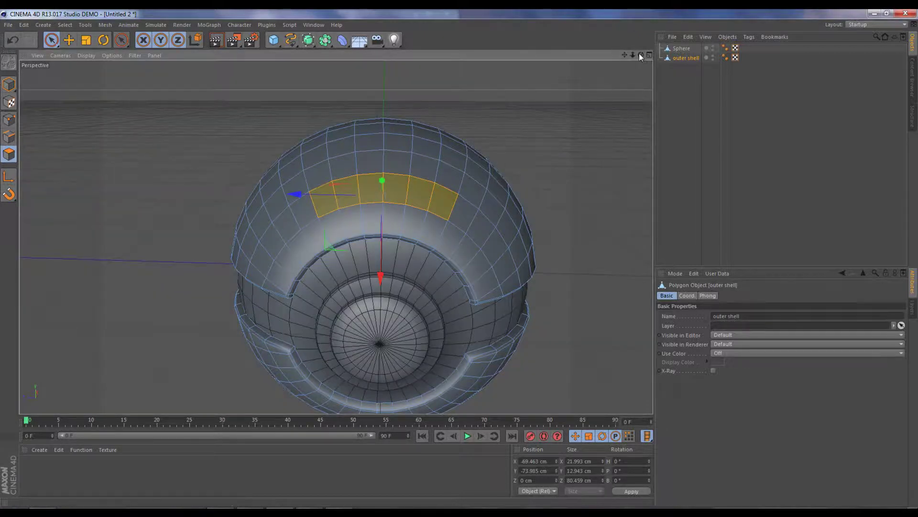
drag(640, 53, 460, 258)
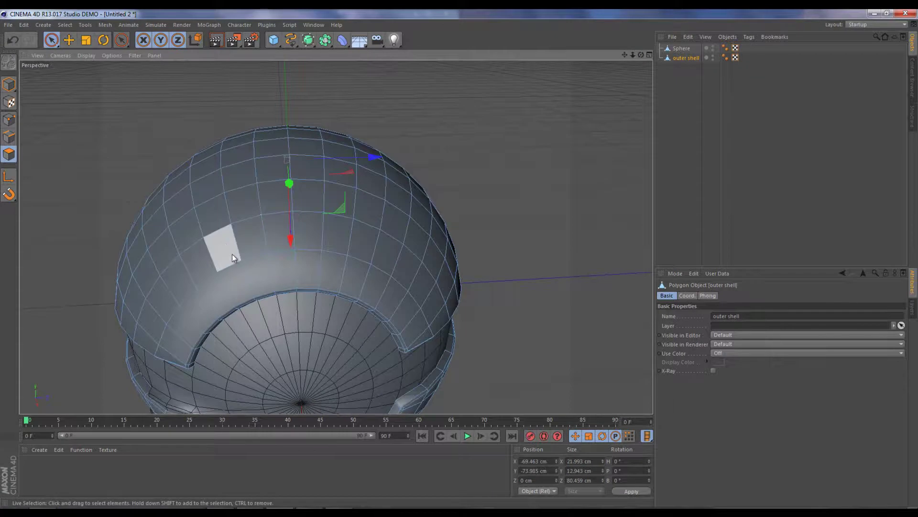
mouse_move(227, 245)
mouse_down()
mouse_move(317, 236)
mouse_move(362, 244)
mouse_up()
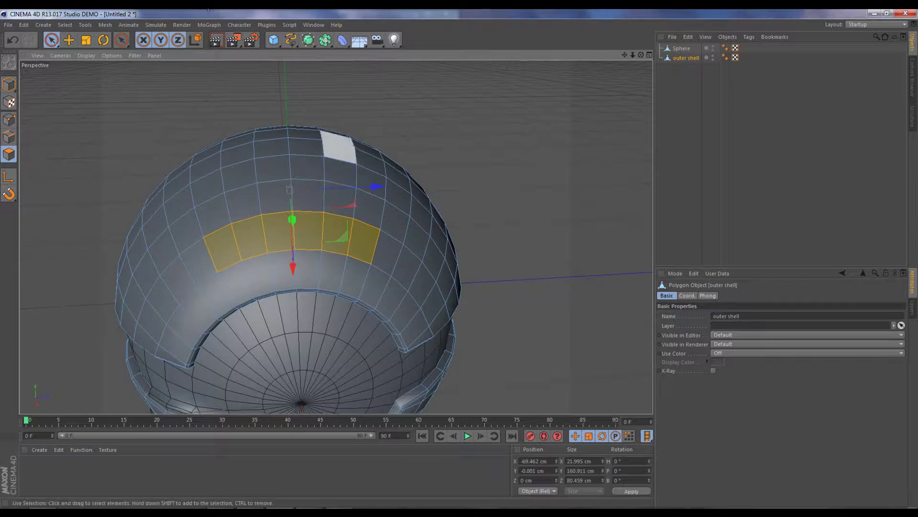
Extend the selection with polygon strips along both sides of the upper shell, outlining a panel from front to back
mouse_move(641, 55)
mouse_down()
mouse_move(463, 262)
mouse_move(430, 272)
mouse_up()
drag(248, 297, 306, 285)
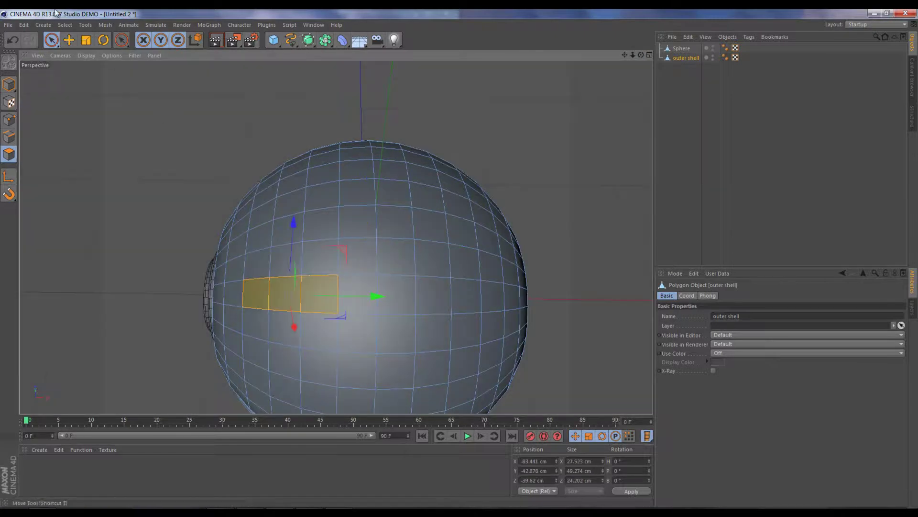
click(11, 41)
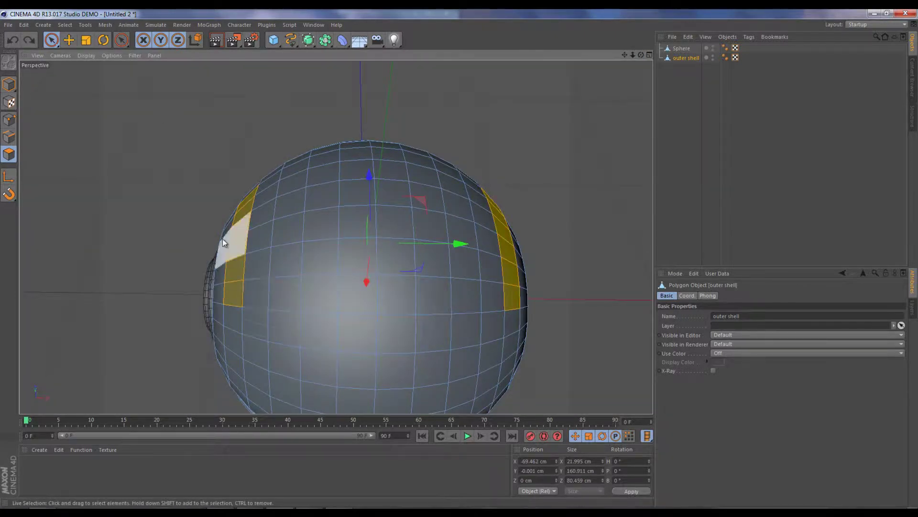
shift+drag(248, 286, 500, 293)
drag(641, 55, 455, 258)
shift+drag(381, 154, 264, 330)
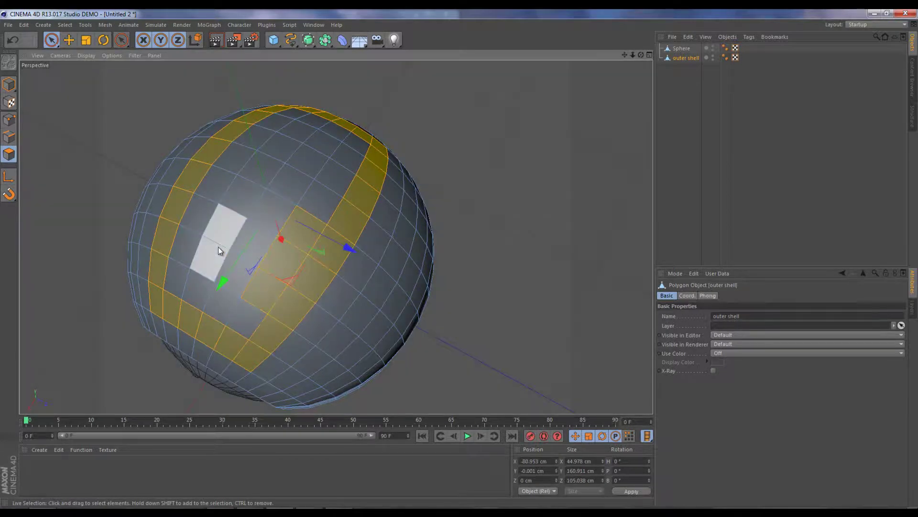
Try to fill the area enclosed by the selected polygon outline with Fill Selection
key(u)
key(f)
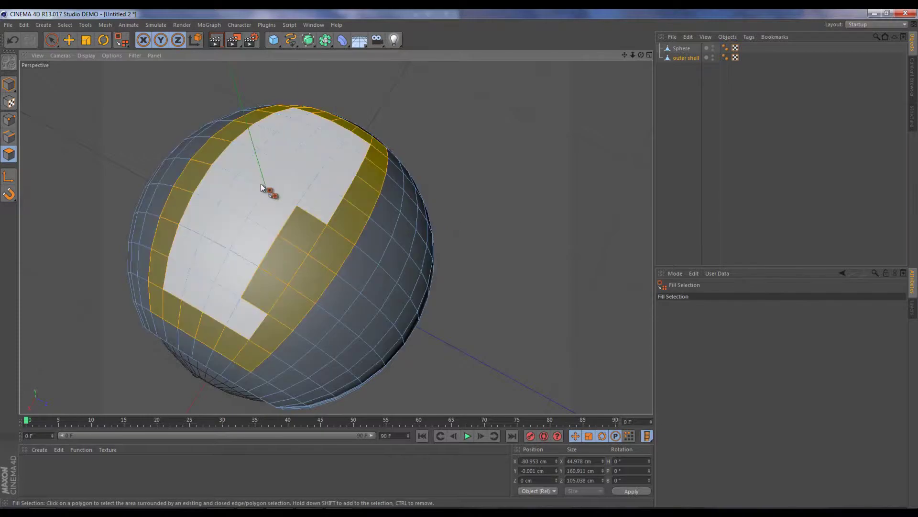
key(u)
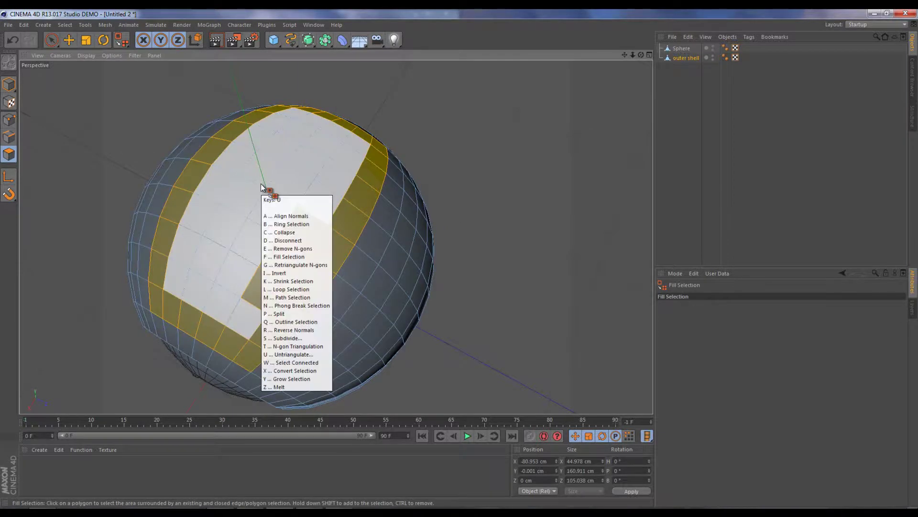
click(693, 135)
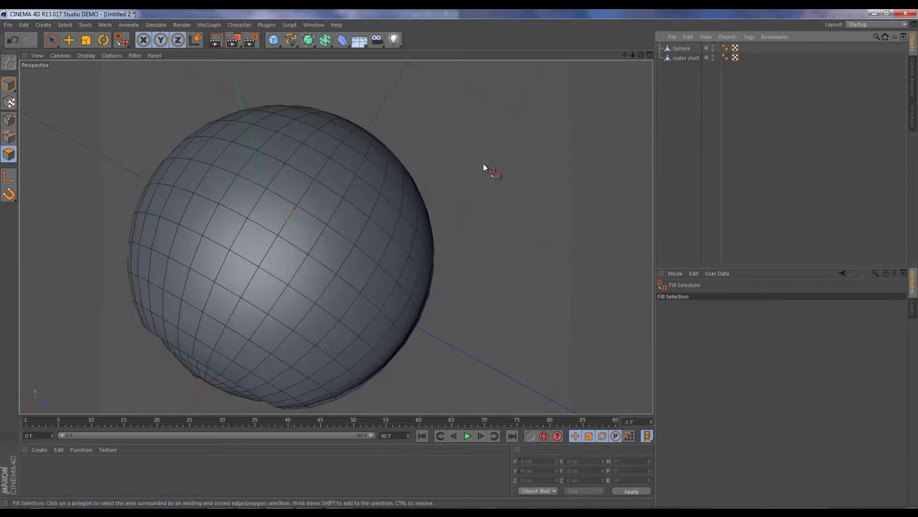
click(11, 40)
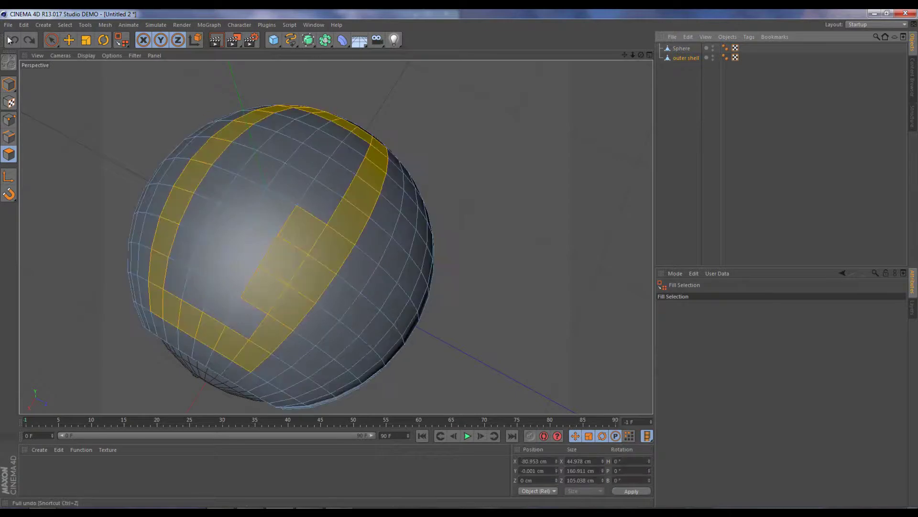
Add all polygons inside the outline on the upper shell to the selection with Live Selection
click(53, 41)
mouse_move(329, 191)
shift+mouse_down()
mouse_move(355, 148)
mouse_move(289, 119)
mouse_move(196, 238)
shift+mouse_up()
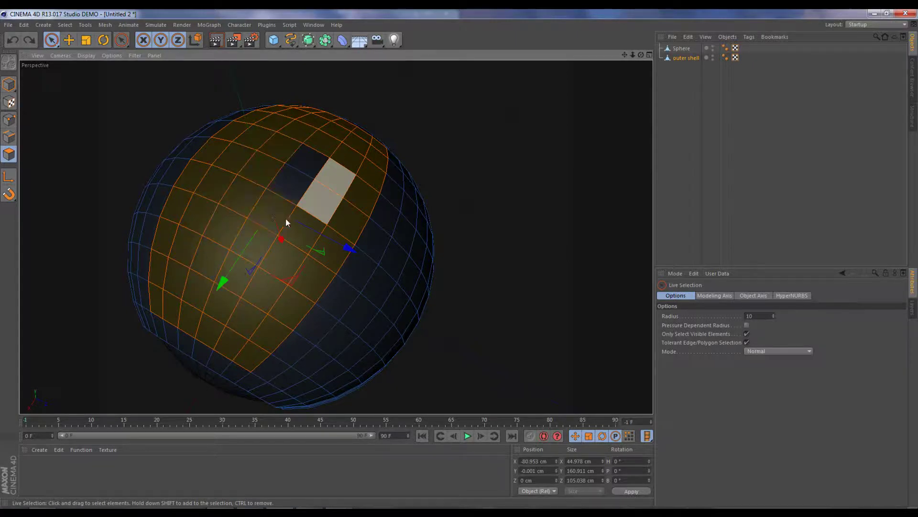
shift+click(306, 170)
alt+drag(316, 172, 368, 210)
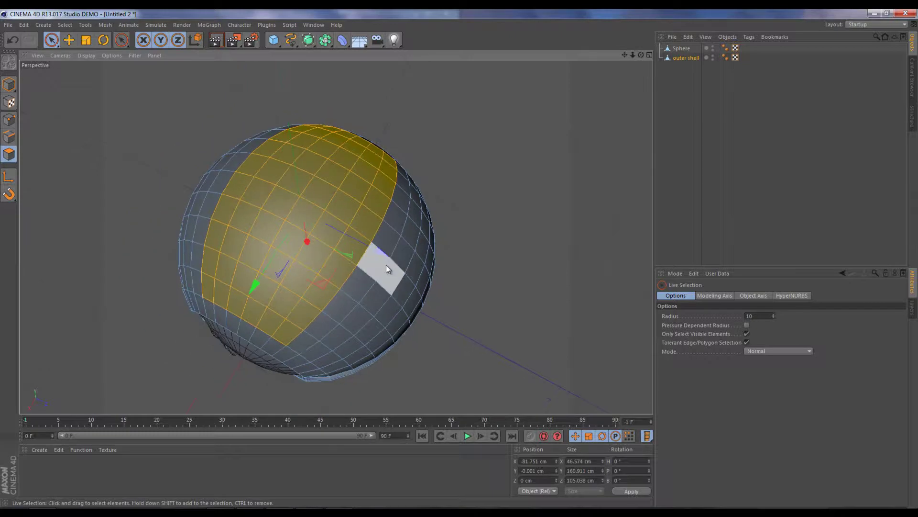
Bevel the selected top panel of the outer shell with a 1 cm extrusion and a 4 cm inner offset
right_click(279, 225)
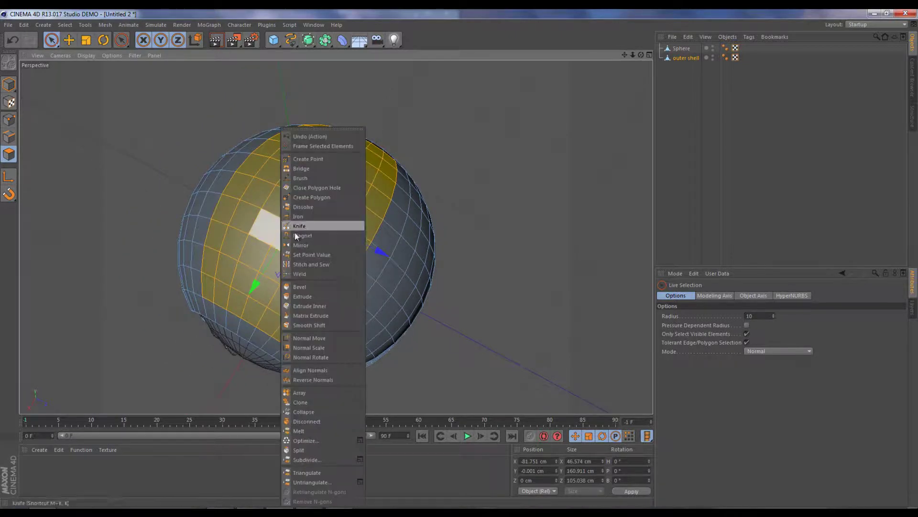
click(315, 286)
click(728, 326)
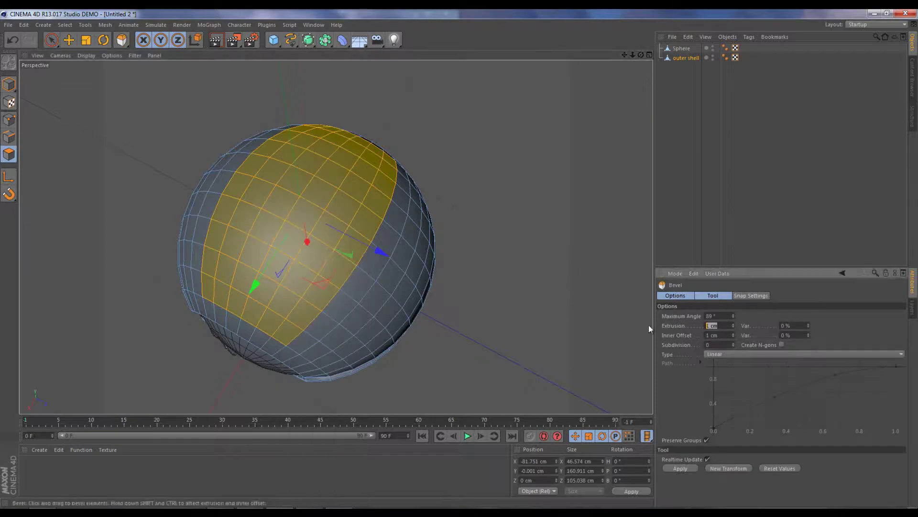
click(717, 335)
text(4)
key(Return)
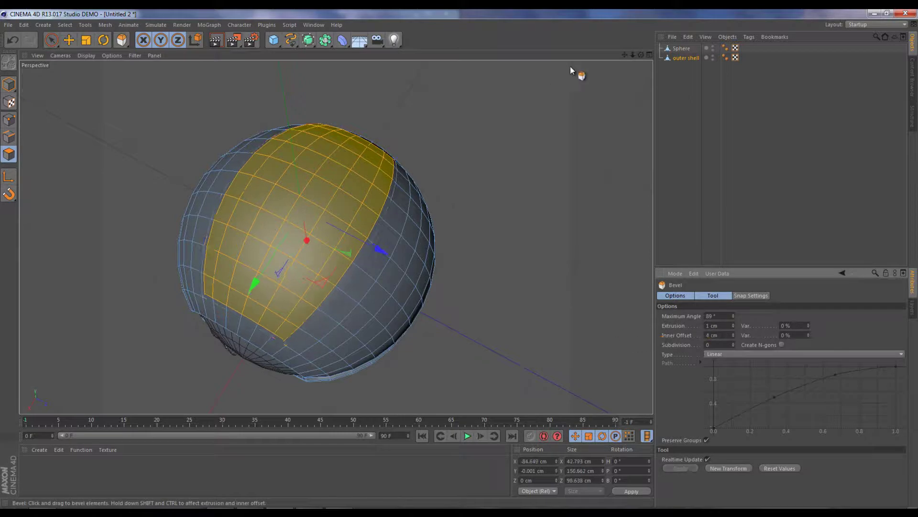
drag(640, 55, 459, 259)
Undo the panel bevel, the polygon selections and the earlier edits, stepping back through the stray bevels on the inner sphere
click(10, 39)
click(10, 39)
click(10, 39)
click(10, 39)
click(10, 39)
click(10, 40)
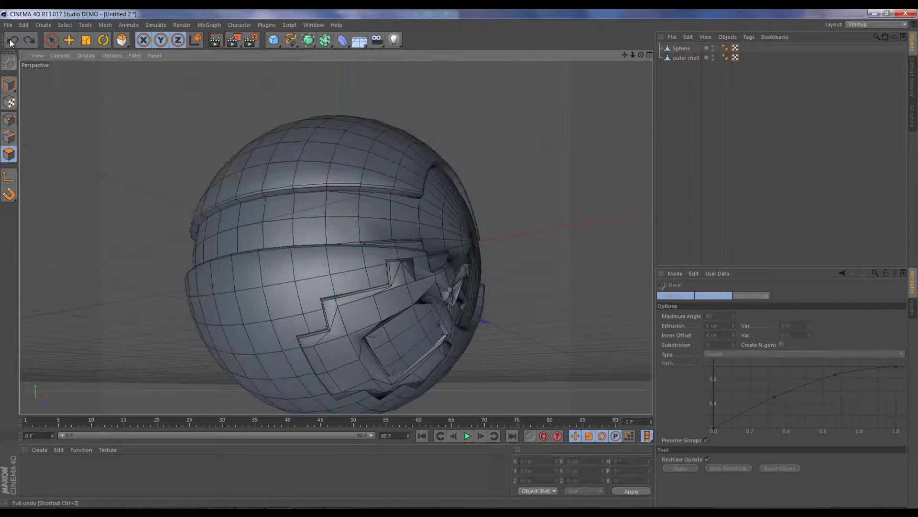
click(10, 39)
click(10, 39)
click(10, 39)
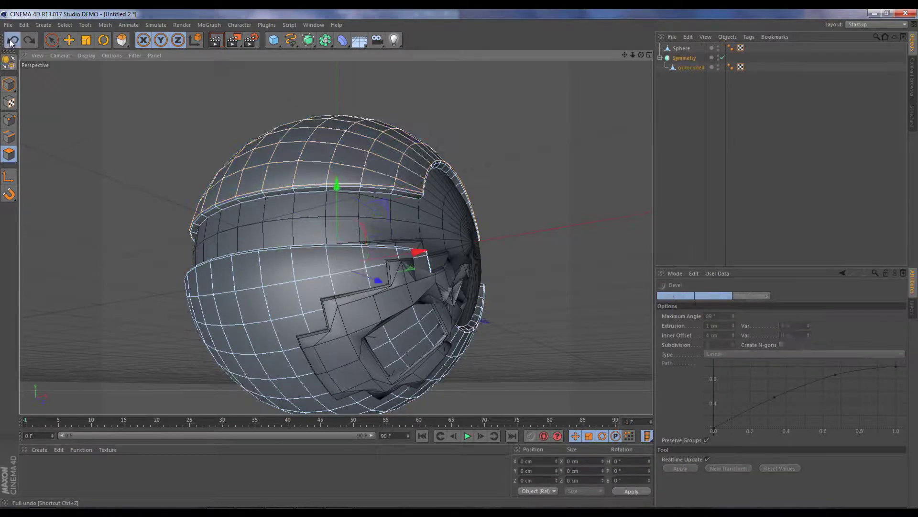
click(10, 39)
click(10, 40)
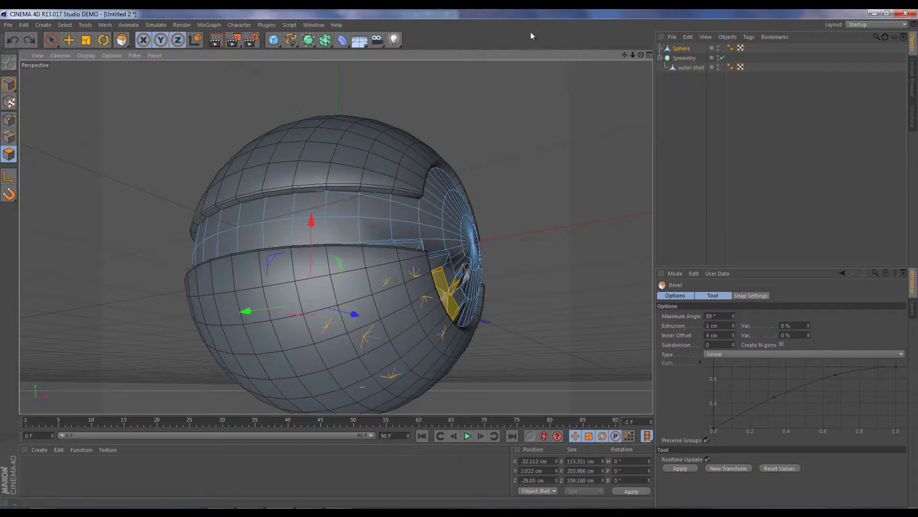
drag(641, 55, 458, 260)
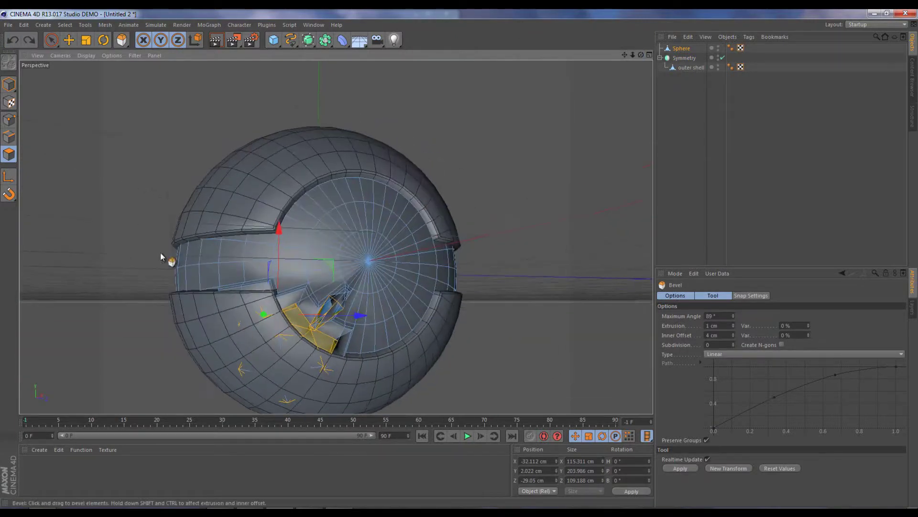
click(19, 39)
click(18, 40)
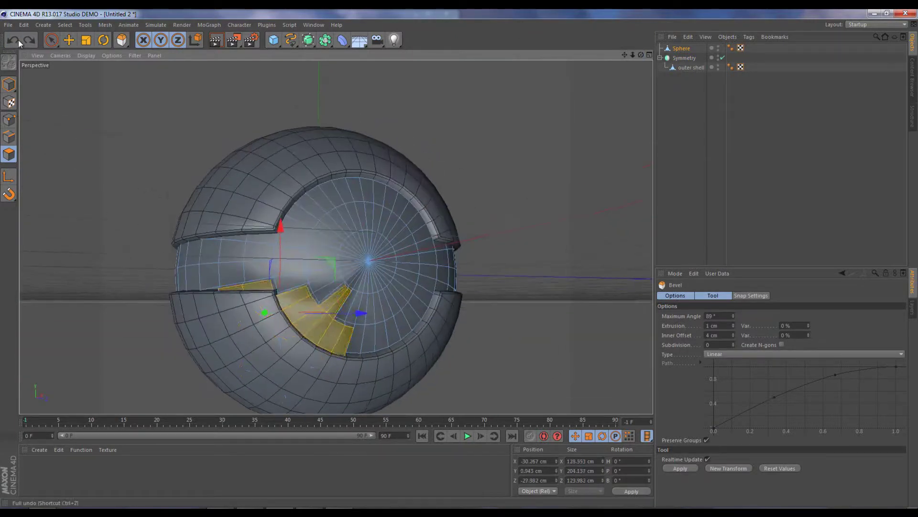
click(19, 39)
Select the narrow loop of bevel polygons bordering the raised panel on top of the outer shell
drag(641, 55, 460, 262)
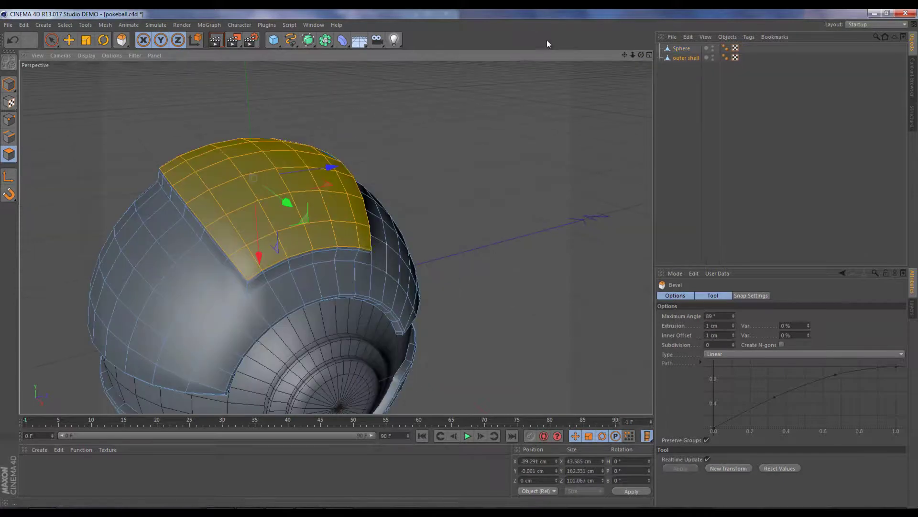
scroll(521, 174, down, 5)
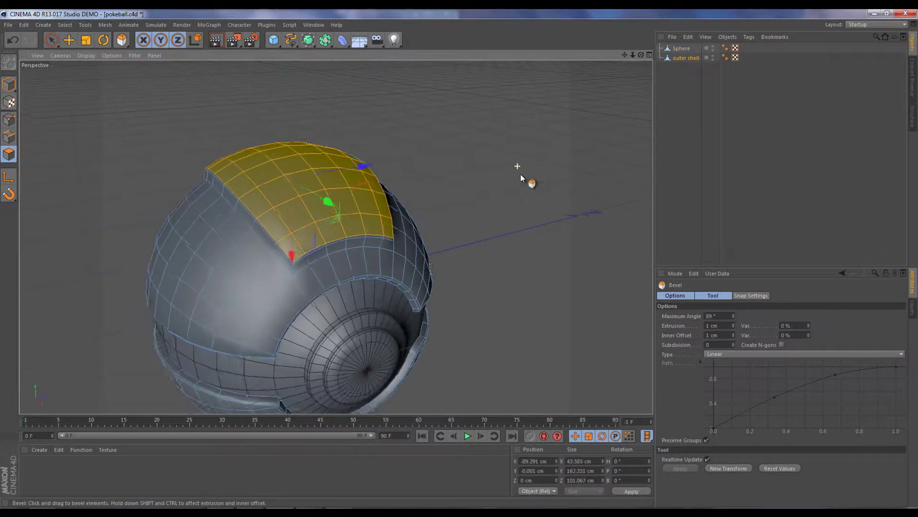
drag(625, 55, 461, 253)
scroll(452, 307, up, 6)
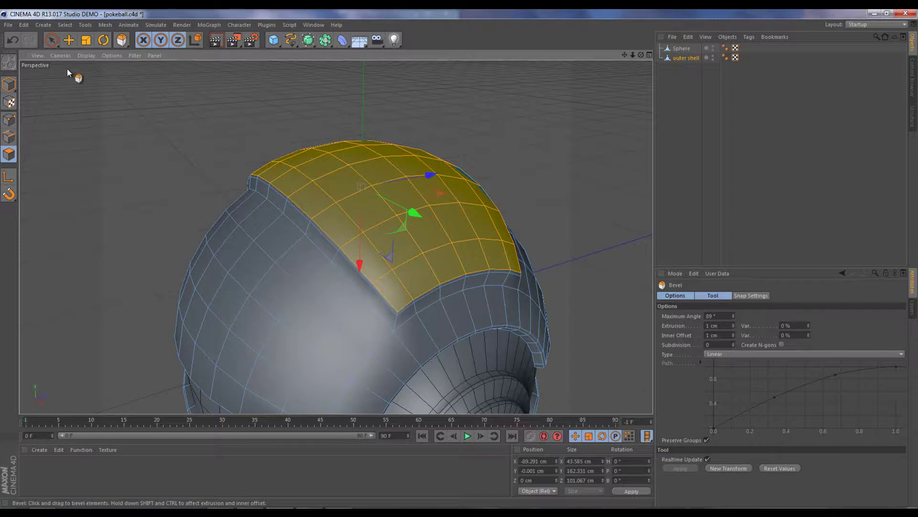
key(u)
key(l)
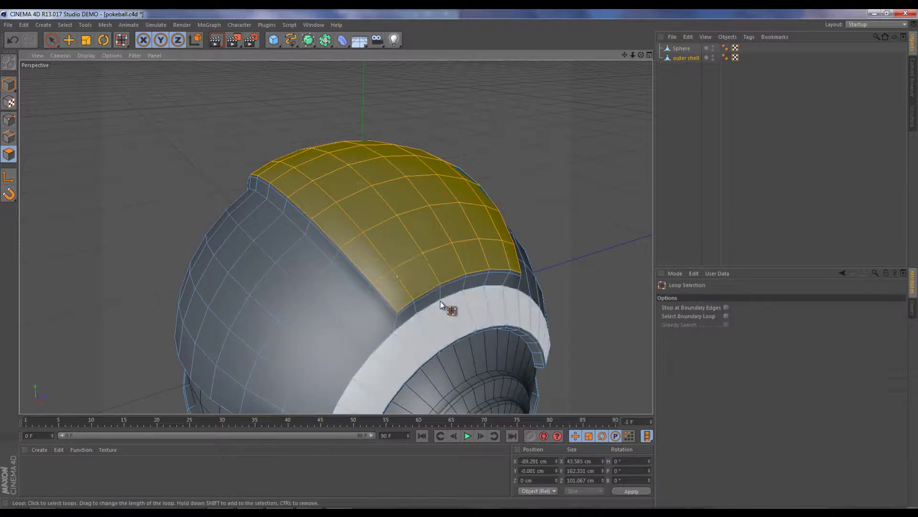
scroll(434, 301, down, 2)
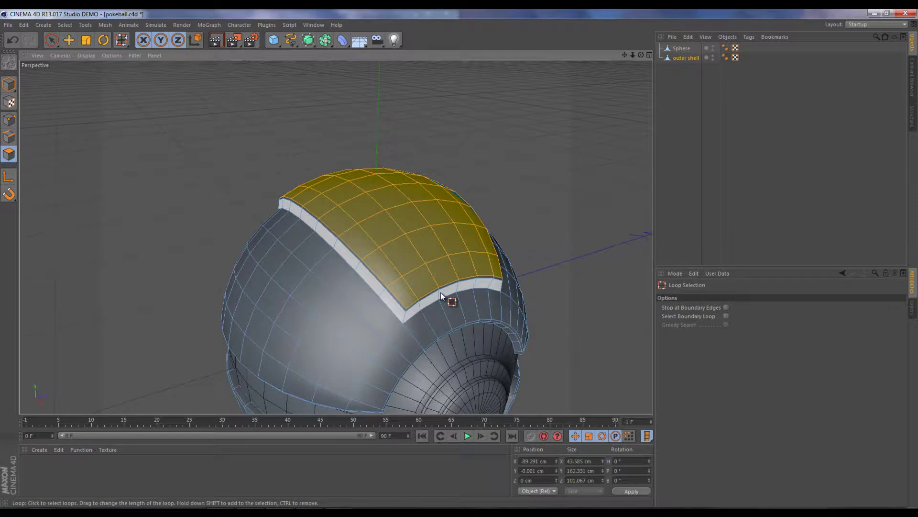
click(441, 292)
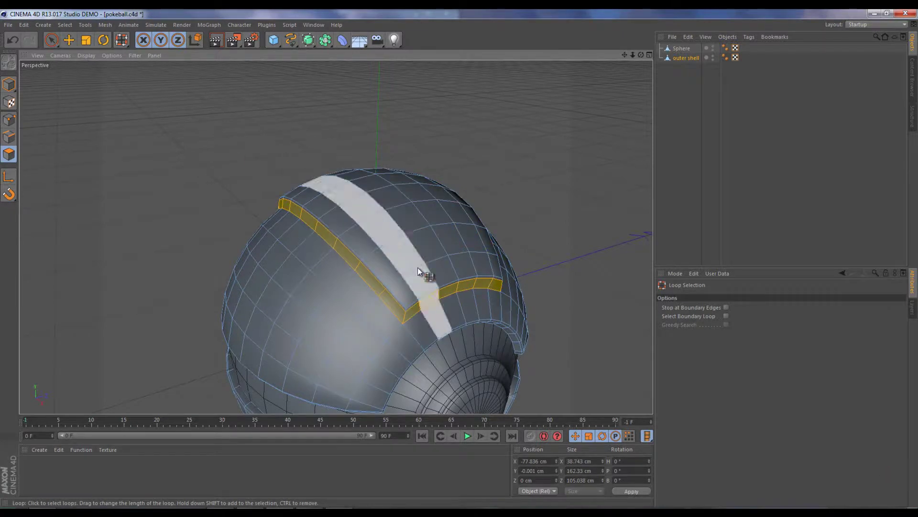
Set the Knife tool to Loop mode for cutting lengthwise along the selected bevel strip
right_click(432, 260)
click(459, 359)
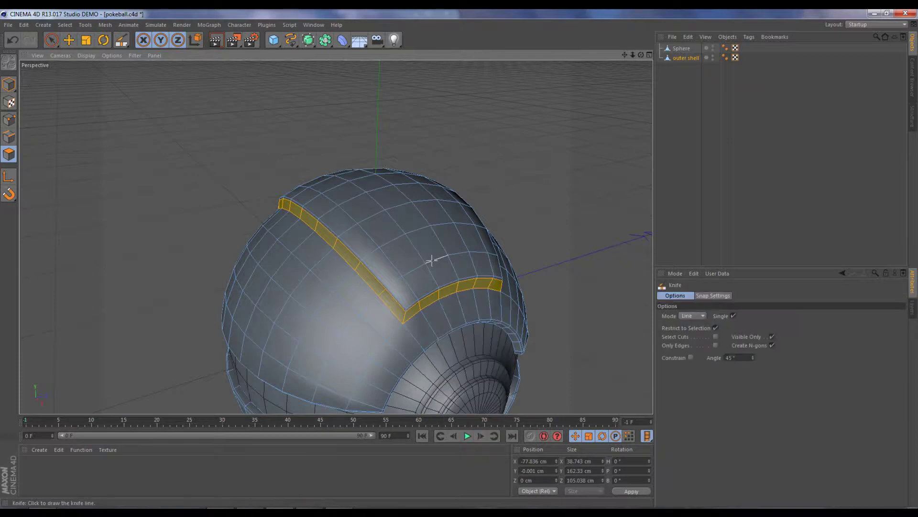
right_click(439, 297)
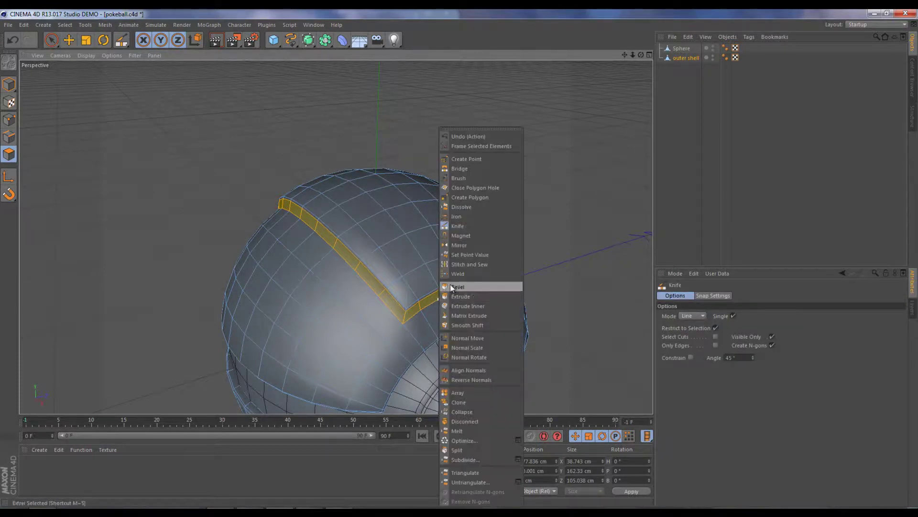
click(456, 226)
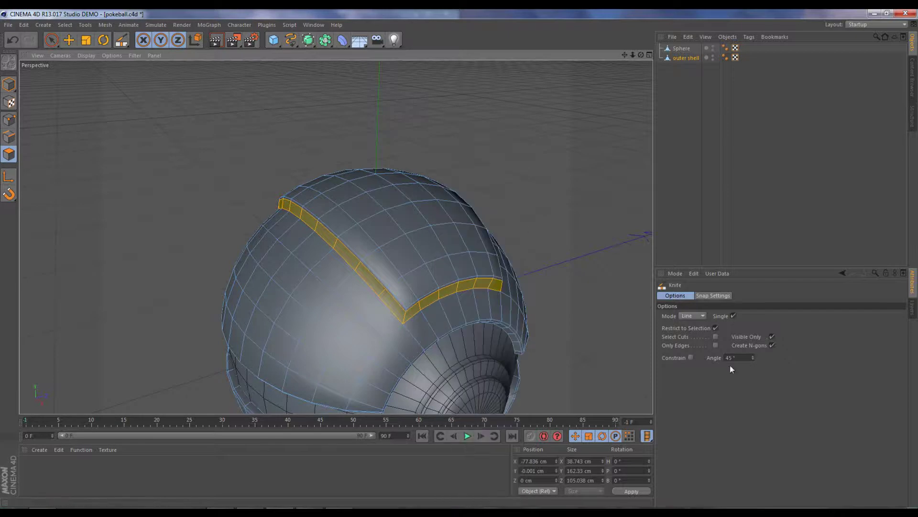
click(690, 316)
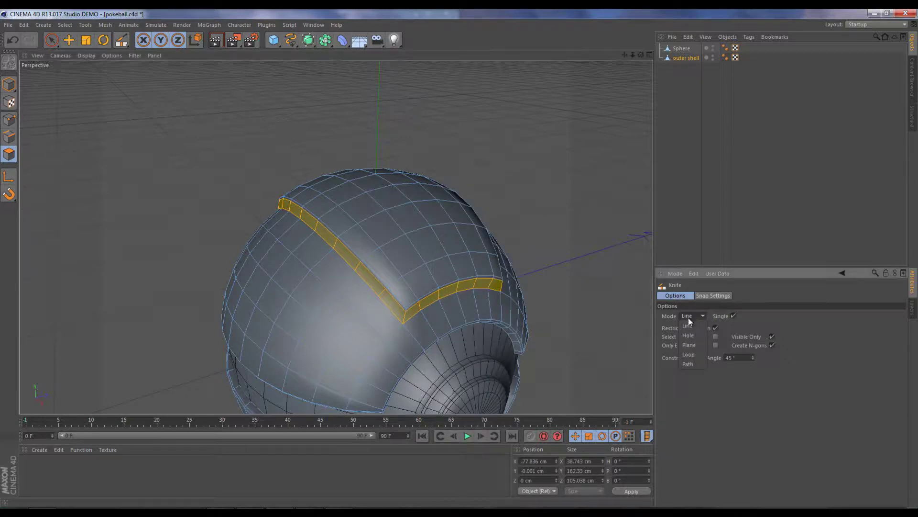
click(687, 354)
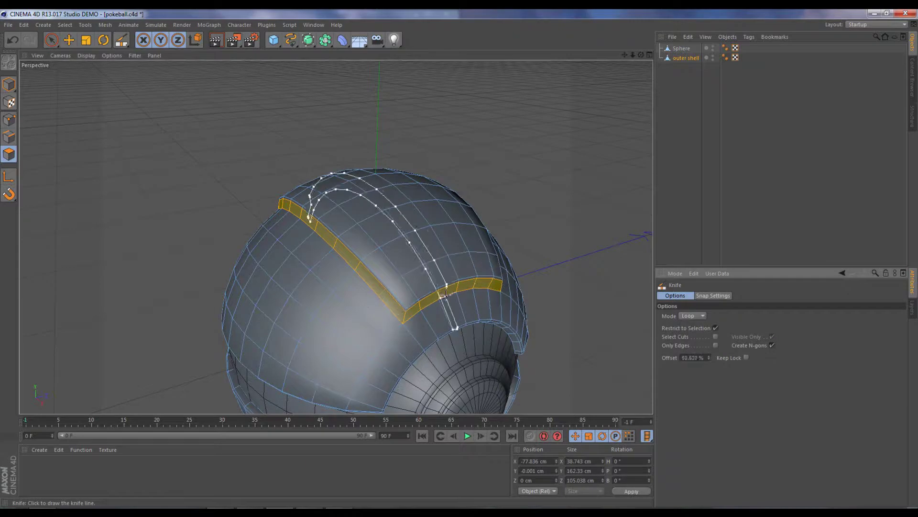
alt+drag(461, 260, 447, 275)
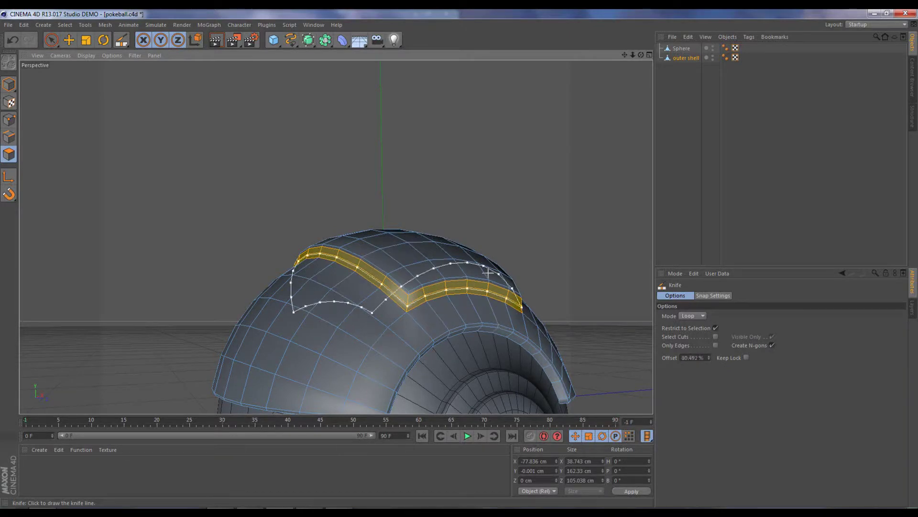
Undo the last cut on the bevel strip and set the Knife's loop cut offset to 50%
click(13, 39)
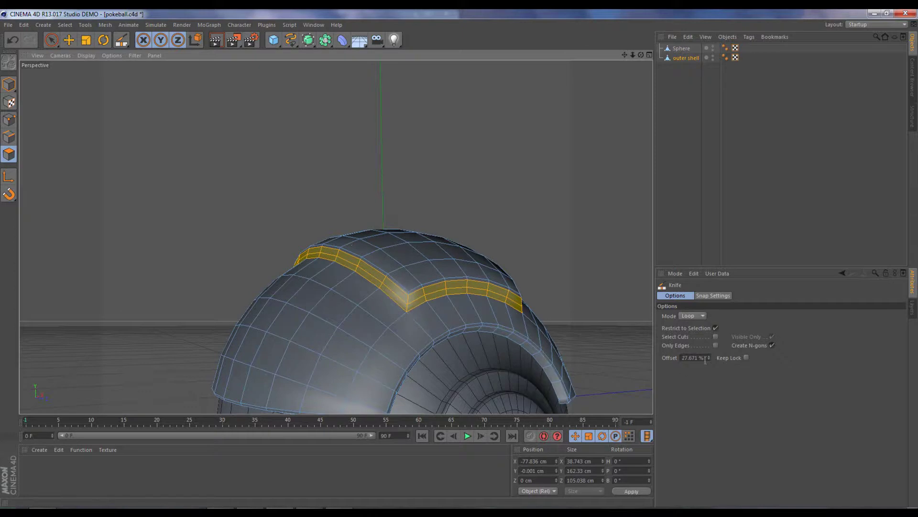
drag(705, 359, 673, 357)
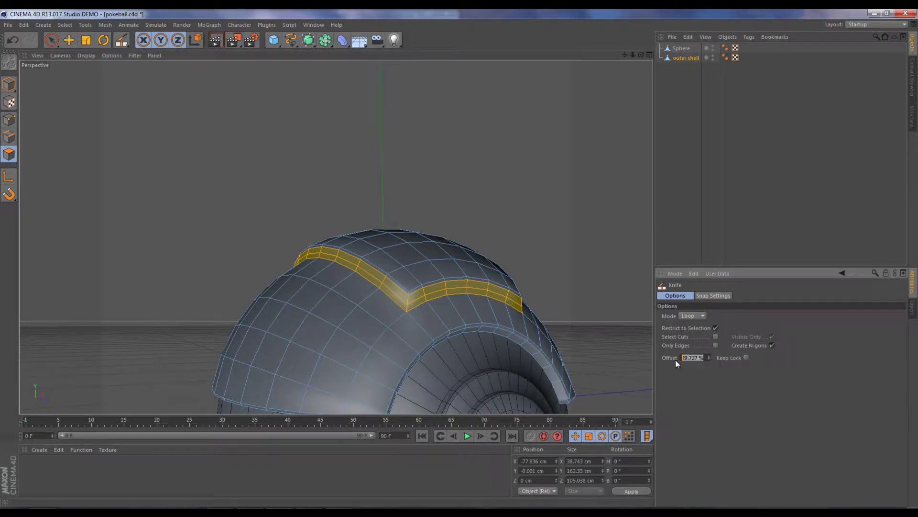
text(50)
key(Return)
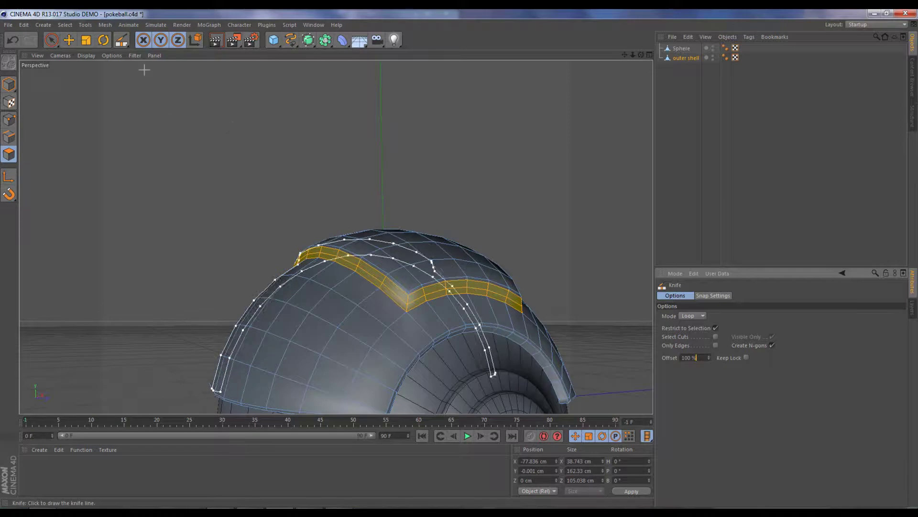
Loop-select the lower row of polygons in the split strip bordering the raised panel on the outer shell
click(79, 24)
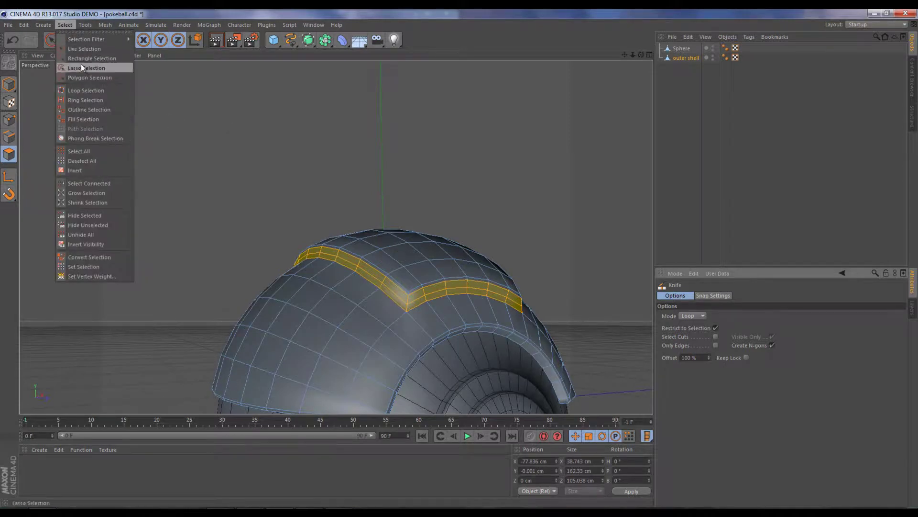
click(91, 93)
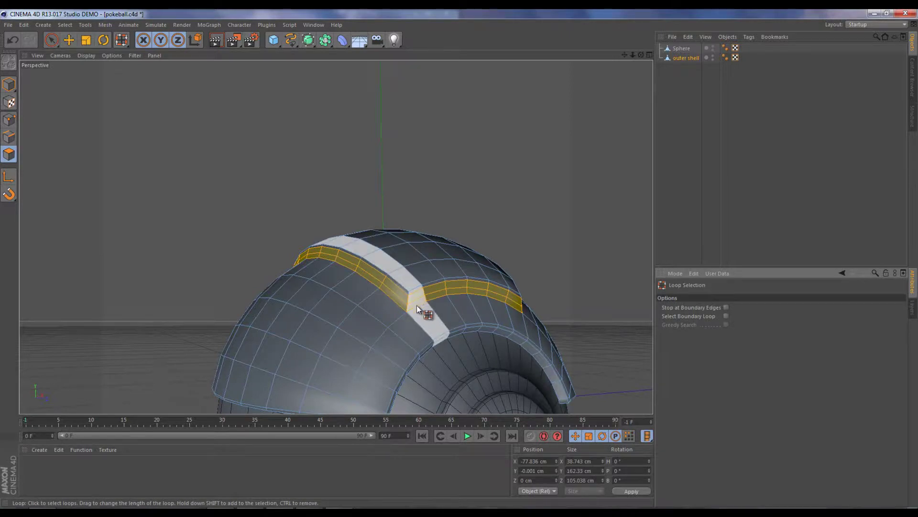
click(449, 292)
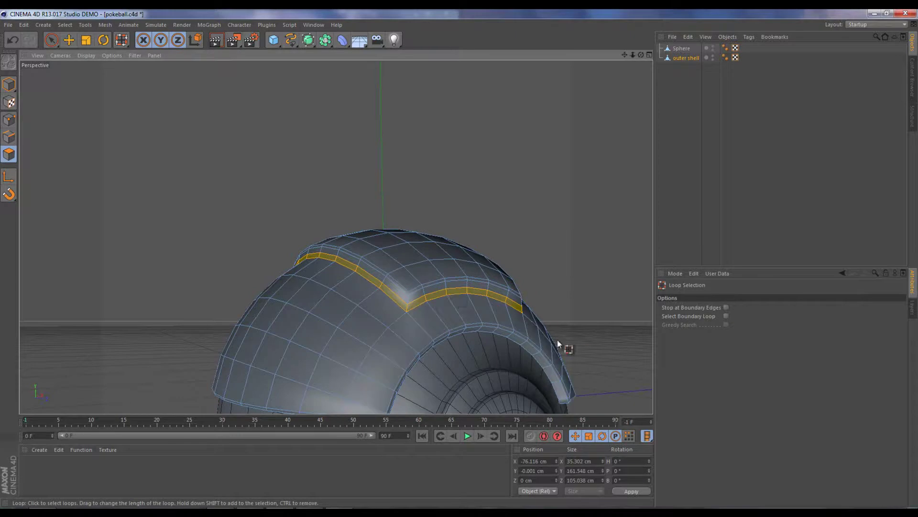
Bevel the selected strip with an extrusion of -2 cm to sink a groove around the raised panel
right_click(458, 292)
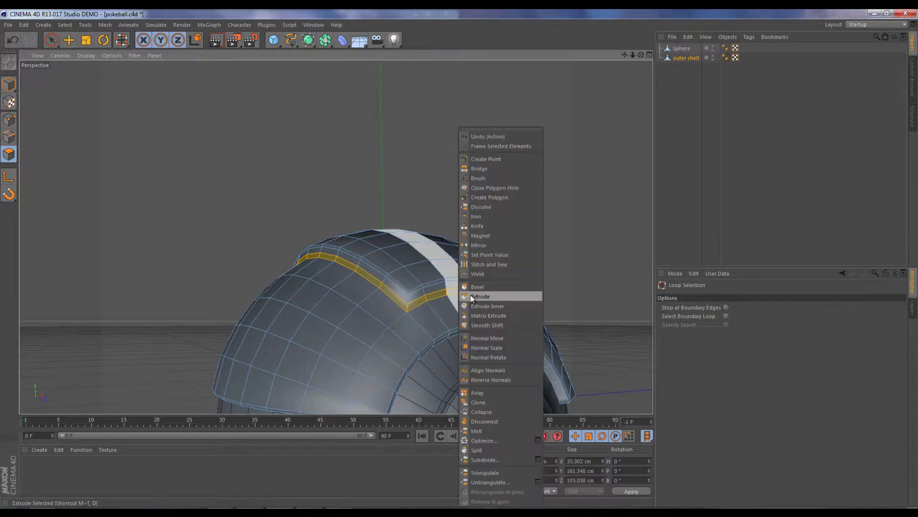
click(478, 287)
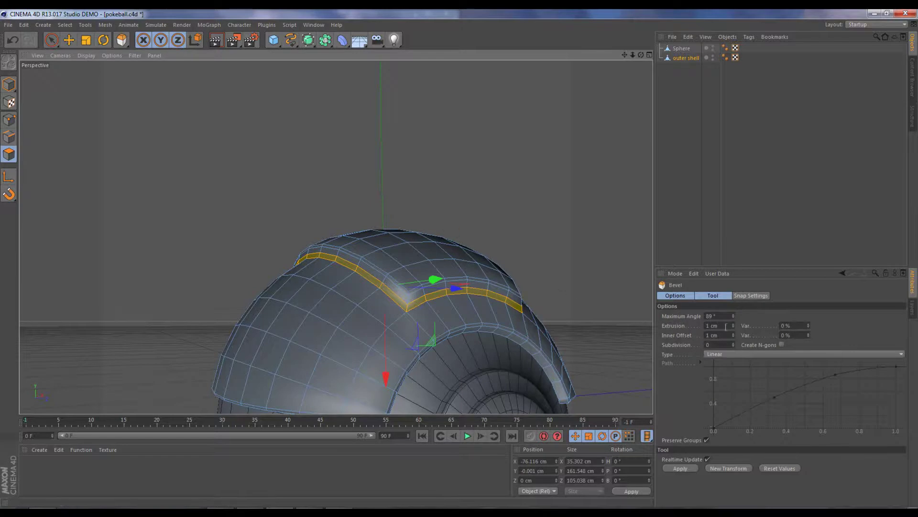
drag(726, 327, 672, 331)
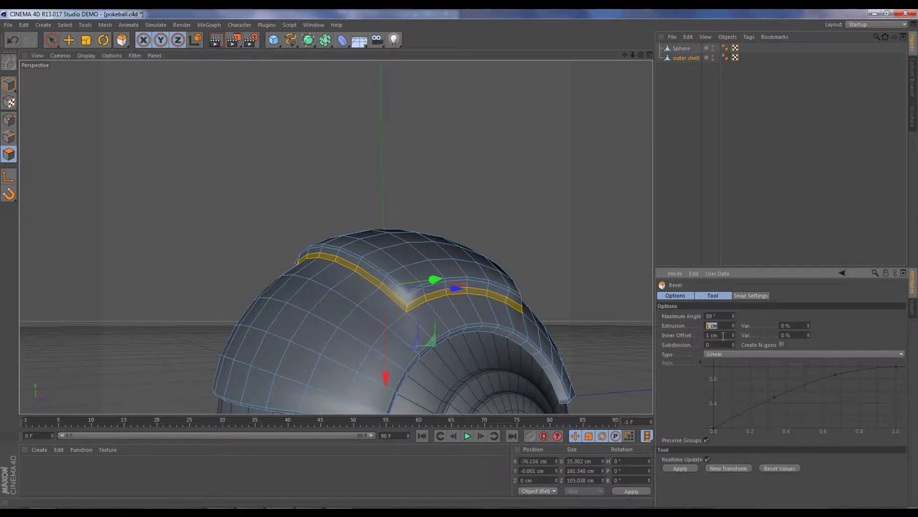
text(-2)
key(Return)
drag(641, 56, 460, 257)
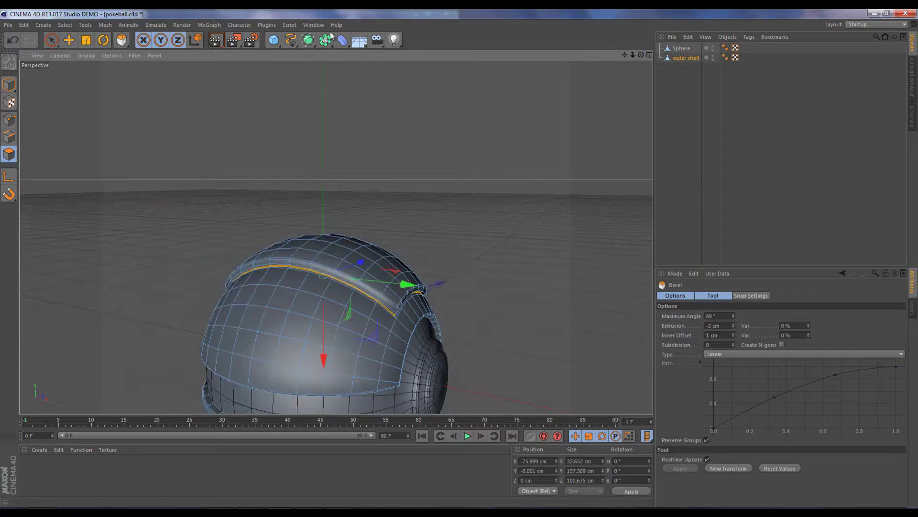
Add the Ambient Occlusion effect to the render settings
click(252, 42)
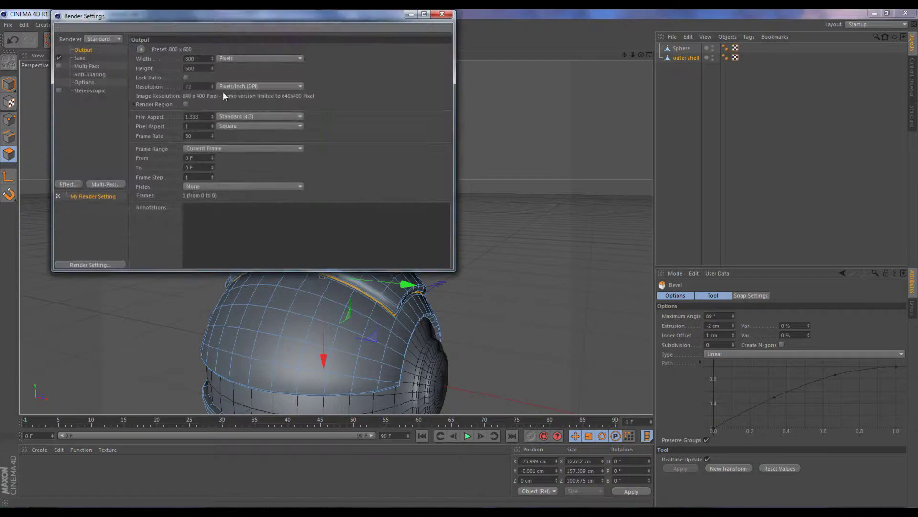
click(76, 184)
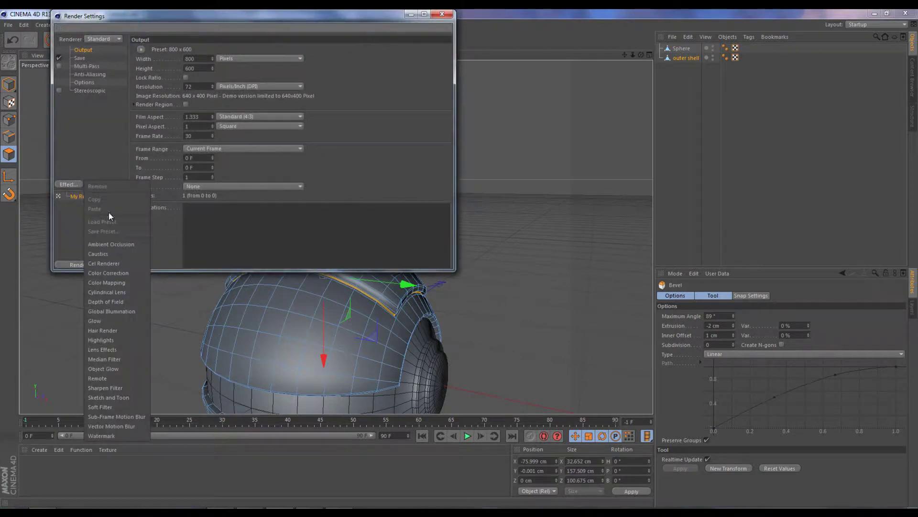
click(123, 243)
click(441, 14)
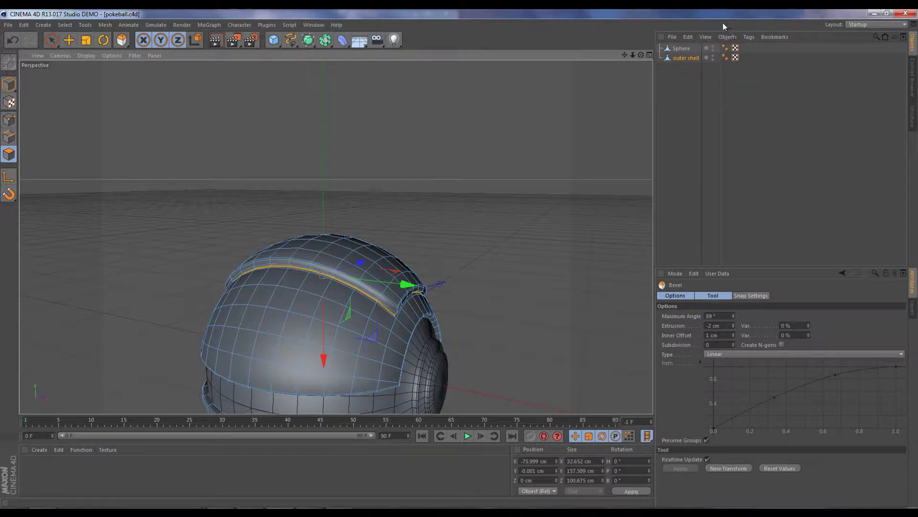
Set the Phong Angle of both the Sphere and outer shell Phong tags to 49°
click(725, 49)
ctrl+click(725, 58)
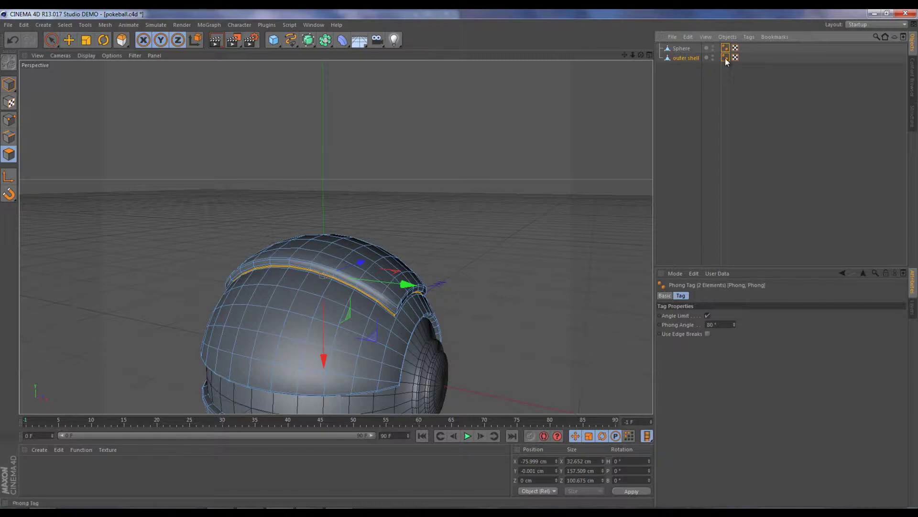
double_click(728, 324)
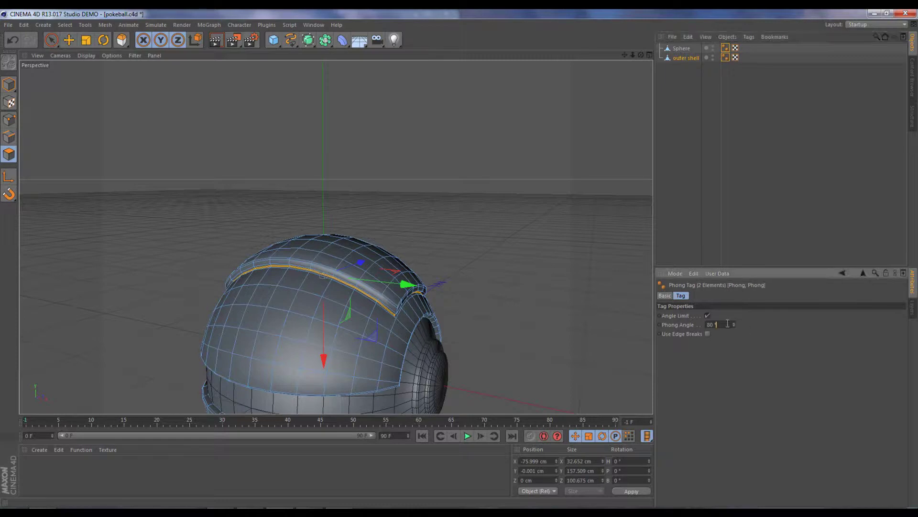
text(49)
key(Return)
Change the perspective viewport's active-object shading to Gouraud Shading without lines
scroll(519, 291, down, 3)
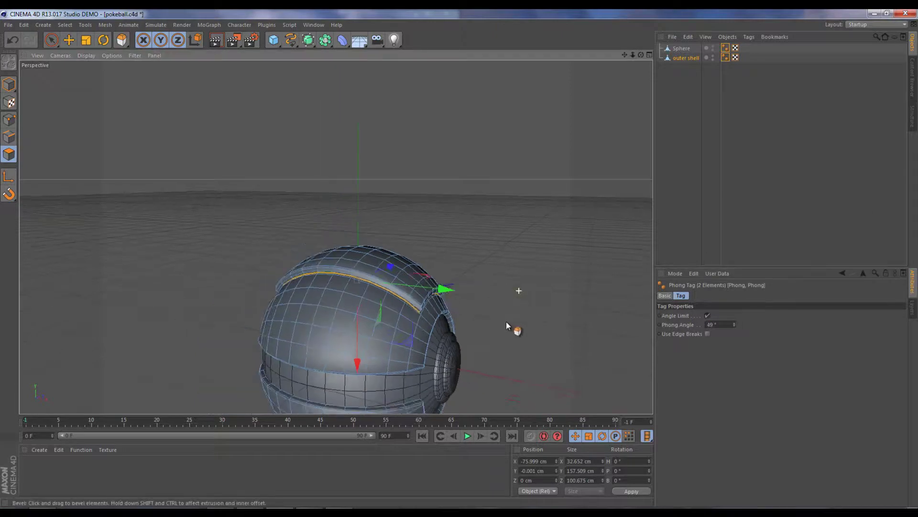
scroll(506, 321, up, 2)
drag(625, 54, 459, 259)
key(shift+v)
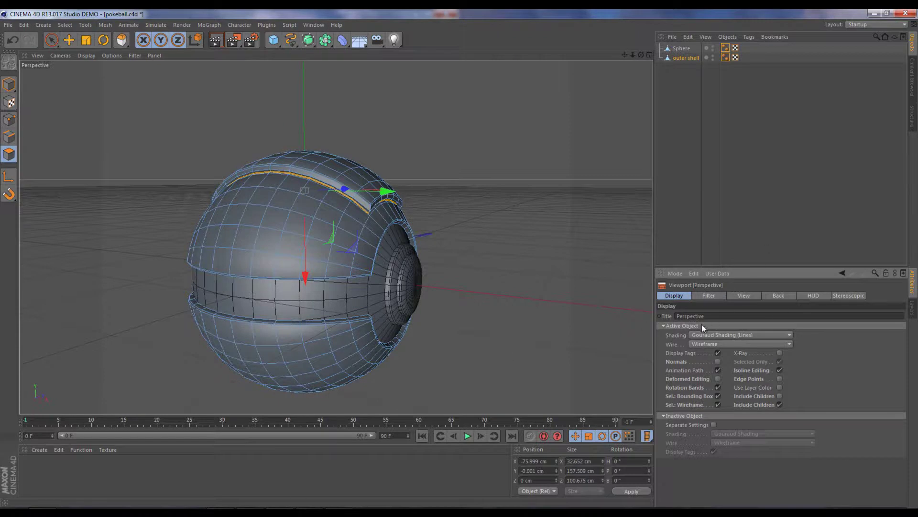
click(710, 335)
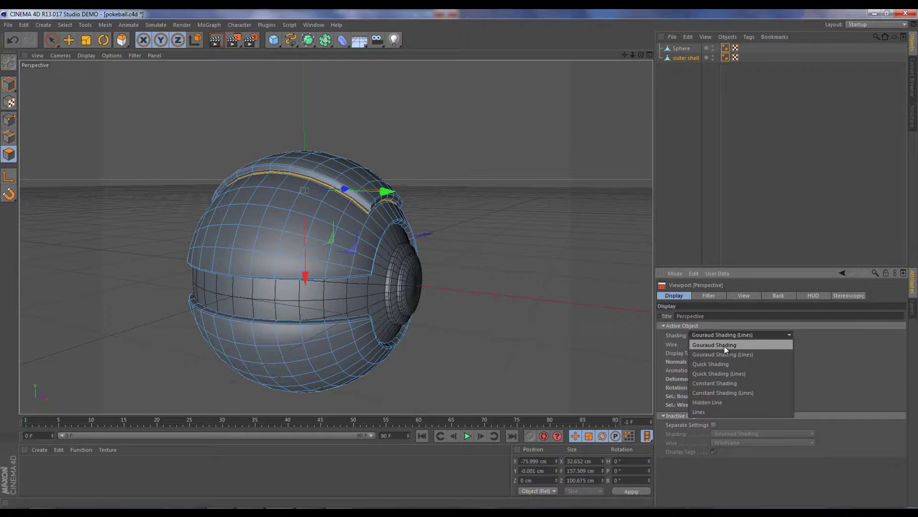
click(725, 347)
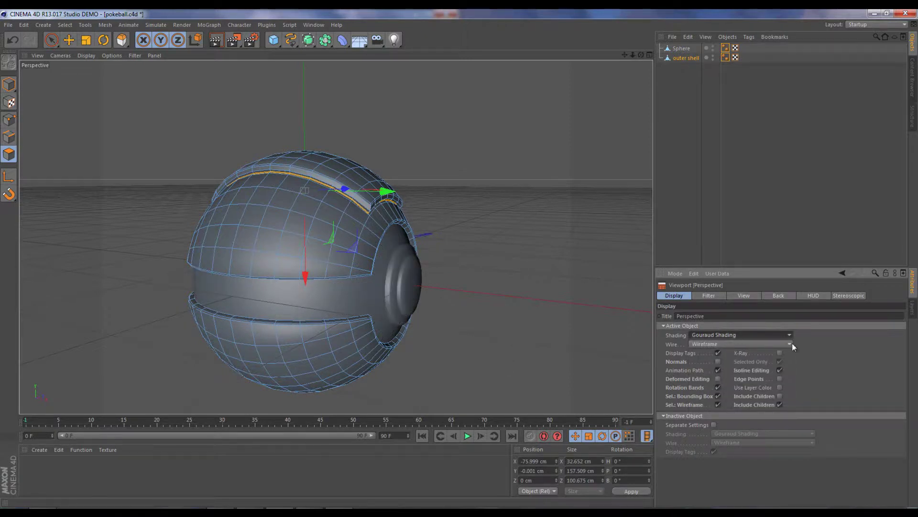
Select a column of four polygons on the outer shell's lower half, one row out from the front button cut-out's edge
alt+drag(588, 336, 387, 304)
key(space)
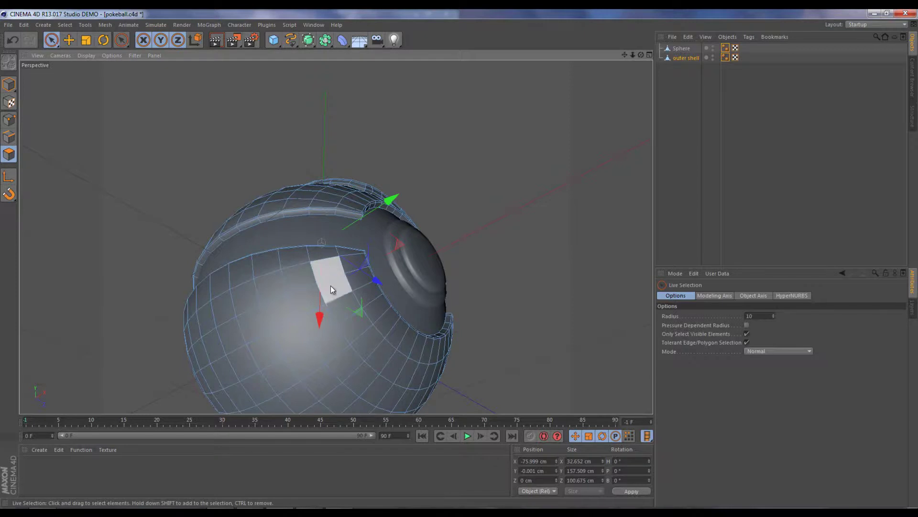
click(334, 291)
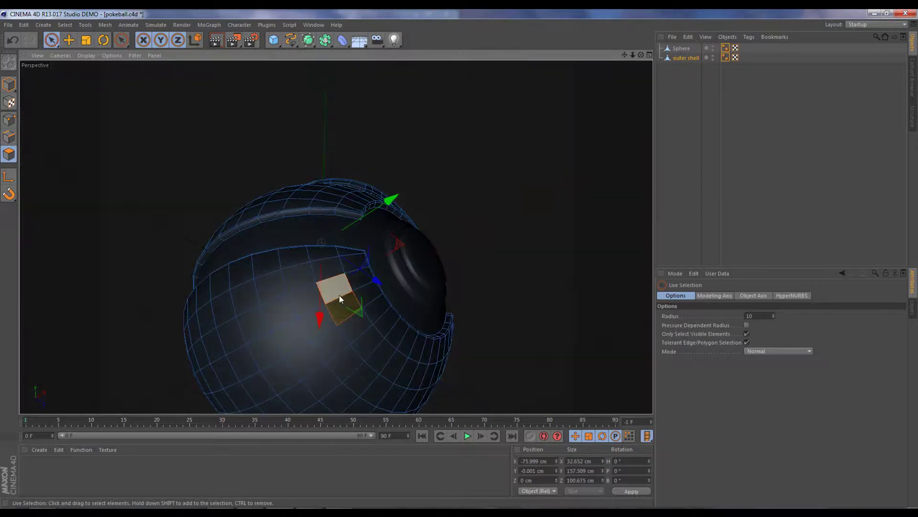
drag(365, 332, 369, 335)
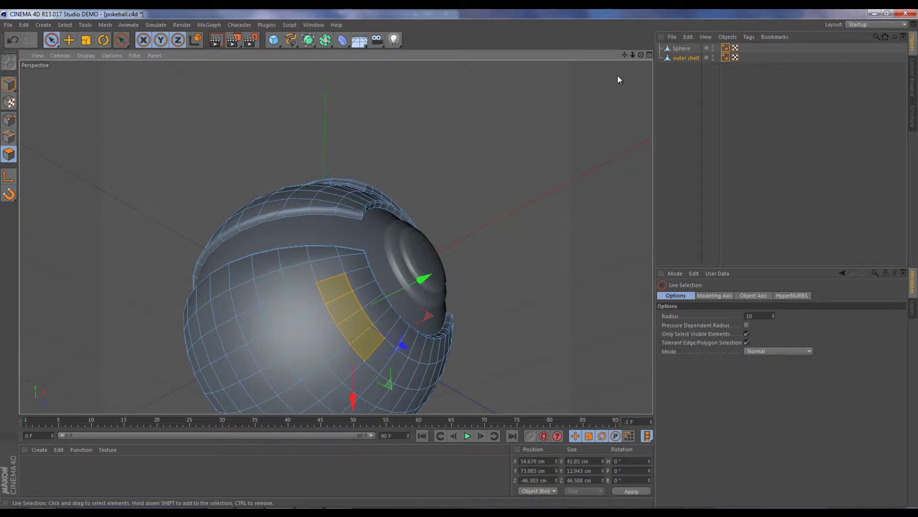
Add the matching column of four polygons on the other side of the front cut-out, undoing a pick that replaced the selection
drag(641, 54, 407, 253)
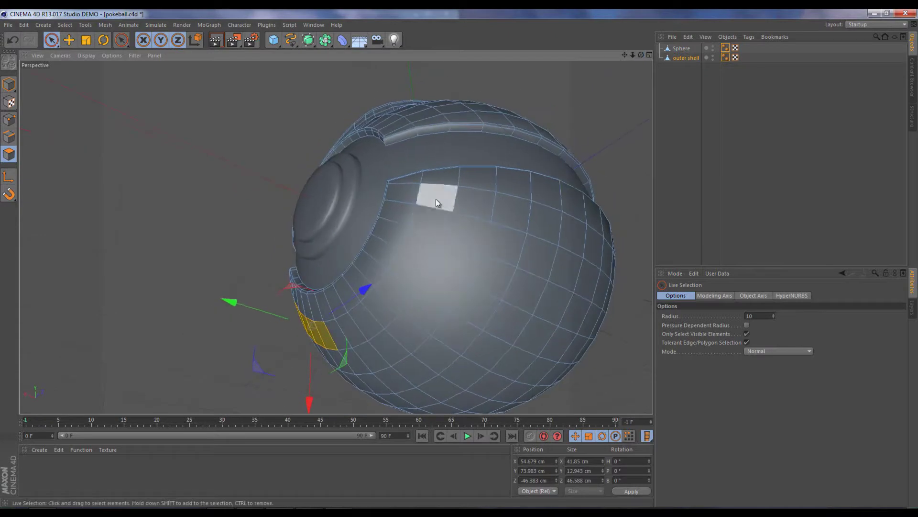
click(437, 220)
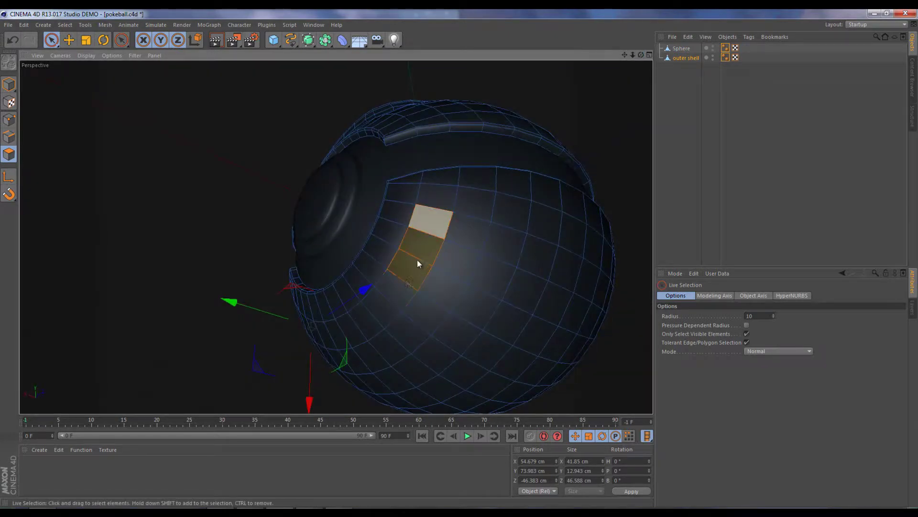
drag(405, 280, 403, 283)
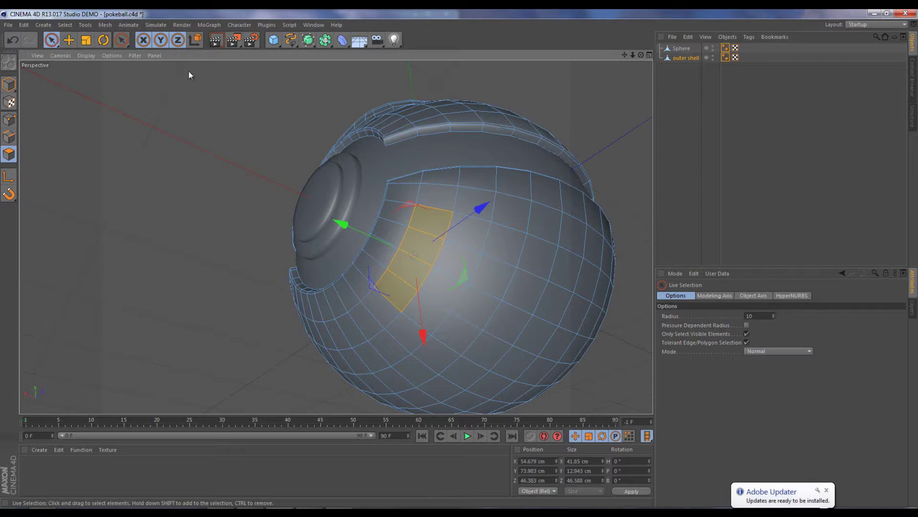
click(12, 42)
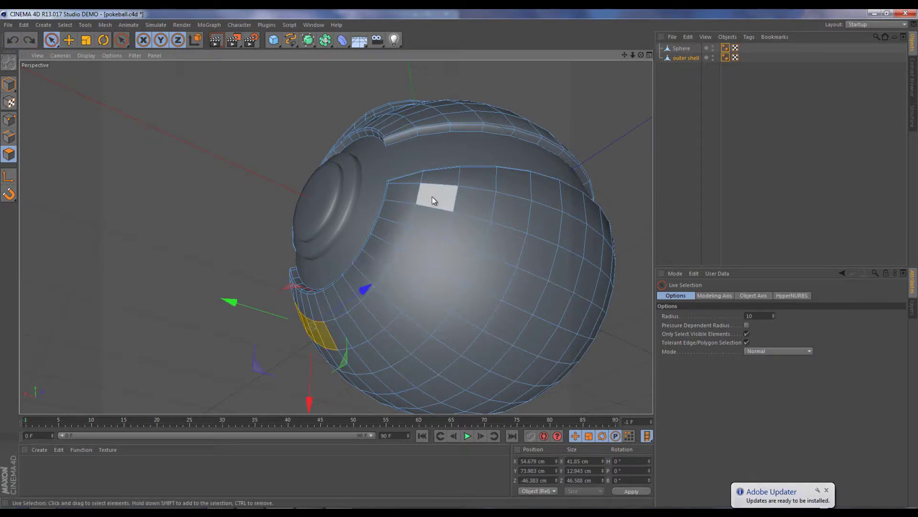
drag(427, 215, 393, 279)
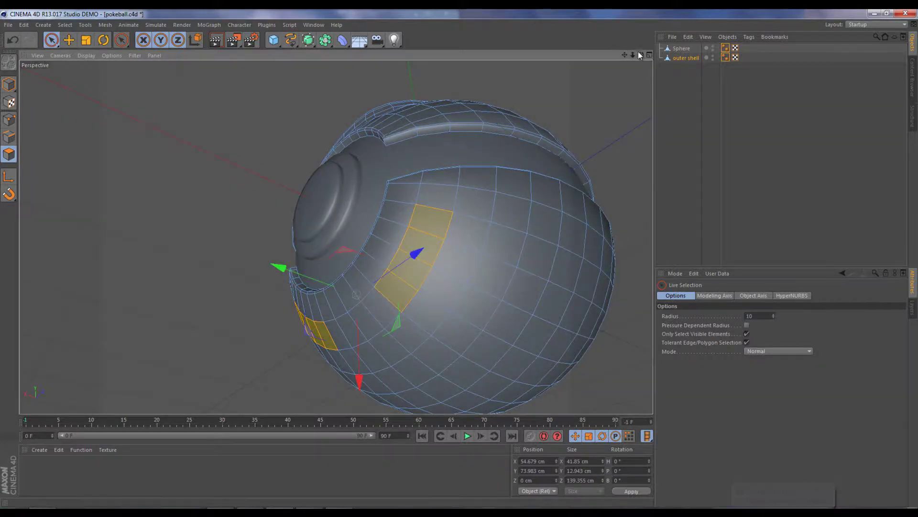
Add matching polygon columns on both sides of the rear cut-out of the outer shell's lower half to the selection
drag(641, 55, 460, 261)
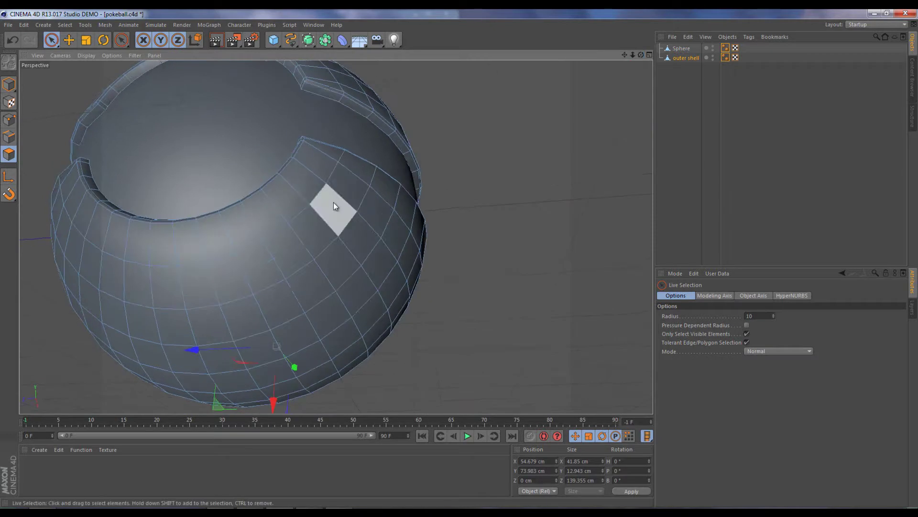
drag(333, 202, 268, 250)
drag(641, 55, 459, 258)
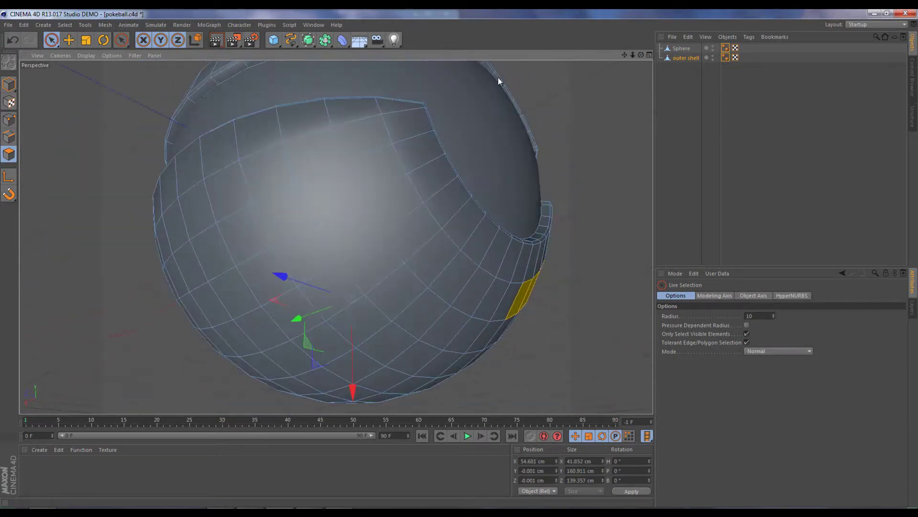
shift+drag(377, 175, 437, 249)
Add all polygons between the front and rear columns on one side of the lower half, undoing a stroke with stray polygons
drag(641, 54, 461, 262)
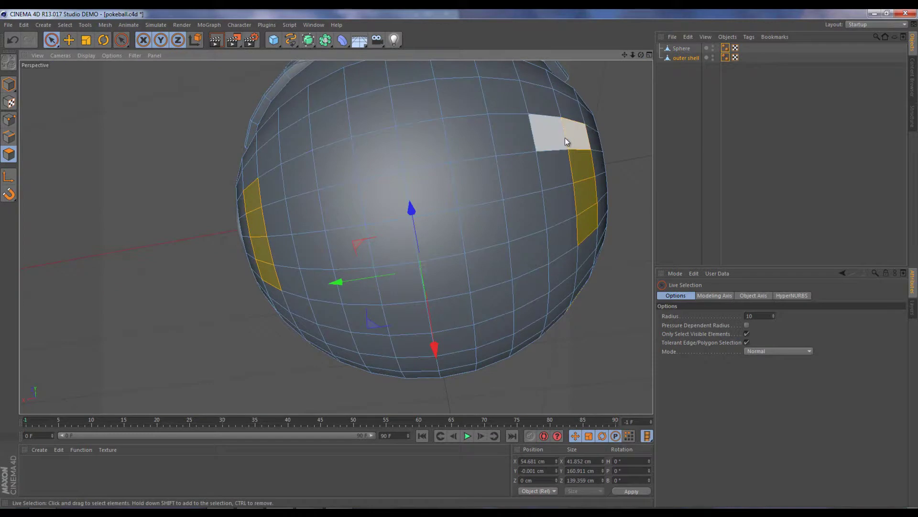
mouse_move(561, 139)
shift+mouse_down()
mouse_move(275, 162)
mouse_move(254, 186)
shift+mouse_up()
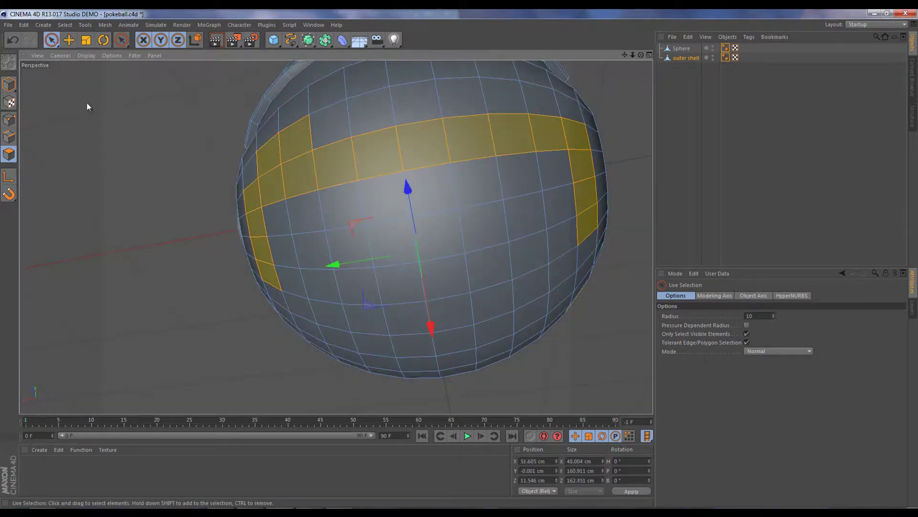
click(13, 39)
mouse_move(271, 192)
shift+mouse_down()
mouse_move(546, 148)
mouse_move(545, 168)
shift+mouse_up()
mouse_move(570, 230)
shift+mouse_down()
mouse_move(359, 263)
mouse_move(397, 266)
mouse_move(281, 274)
shift+mouse_up()
mouse_move(271, 234)
shift+mouse_down()
mouse_move(554, 231)
mouse_move(558, 203)
shift+mouse_up()
Add all polygons between the front and rear columns on the opposite side of the lower half to the selection
alt+drag(455, 261, 458, 260)
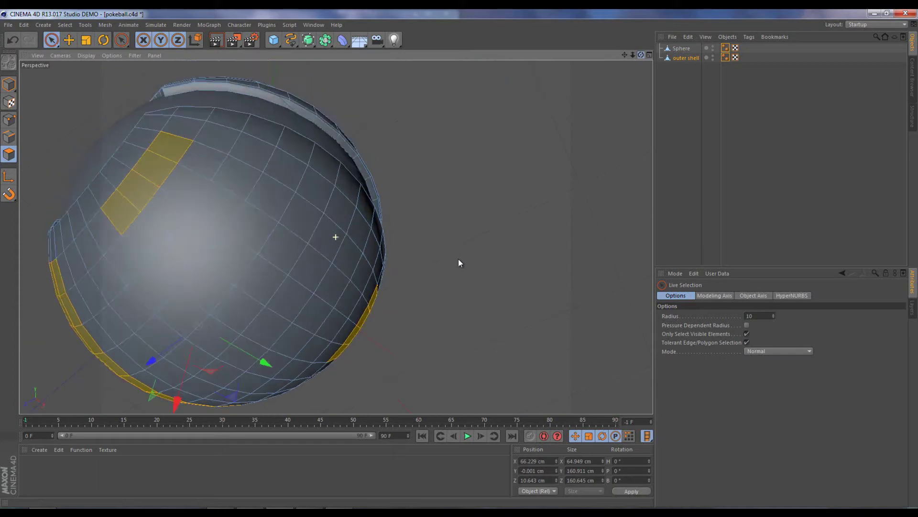
mouse_move(184, 158)
shift+mouse_down()
mouse_move(277, 194)
mouse_move(319, 229)
shift+mouse_up()
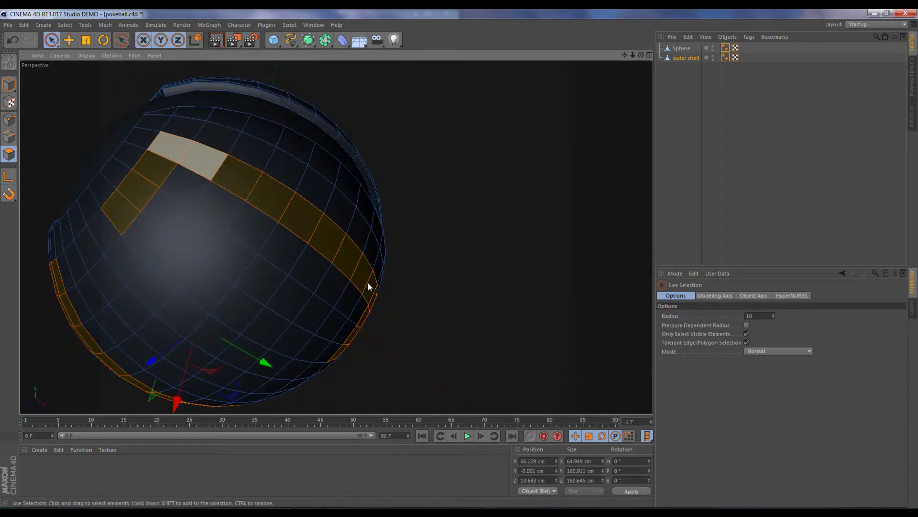
shift+drag(374, 294, 373, 299)
mouse_move(334, 352)
shift+mouse_down()
mouse_move(293, 343)
mouse_move(256, 317)
shift+mouse_up()
mouse_move(163, 245)
shift+mouse_down()
mouse_move(154, 237)
mouse_move(178, 185)
mouse_move(184, 195)
shift+mouse_up()
mouse_move(217, 223)
shift+mouse_down()
mouse_move(237, 258)
mouse_move(266, 279)
mouse_move(319, 262)
mouse_move(309, 302)
mouse_move(348, 302)
mouse_move(343, 310)
shift+mouse_up()
shift+drag(346, 341, 320, 291)
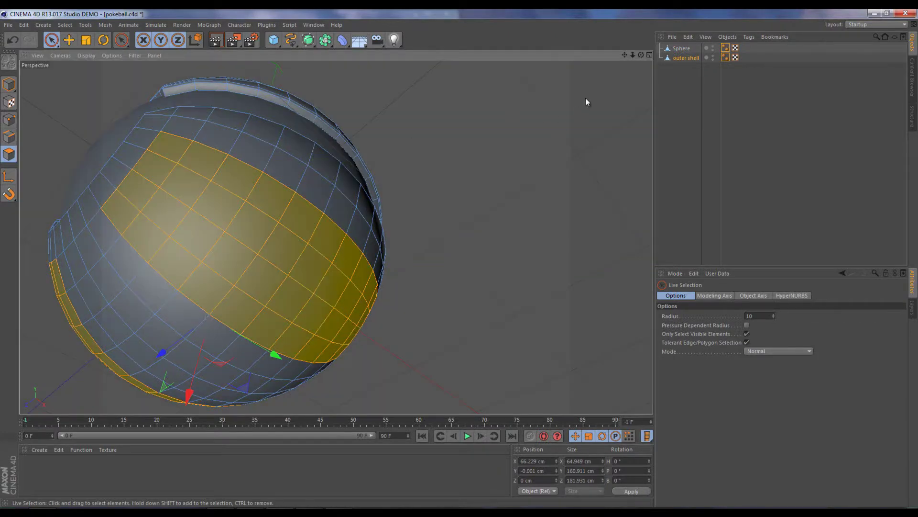
Bevel the two selected side panels on the lower half with a 5 cm extrusion and 4 cm inner offset
drag(641, 55, 474, 241)
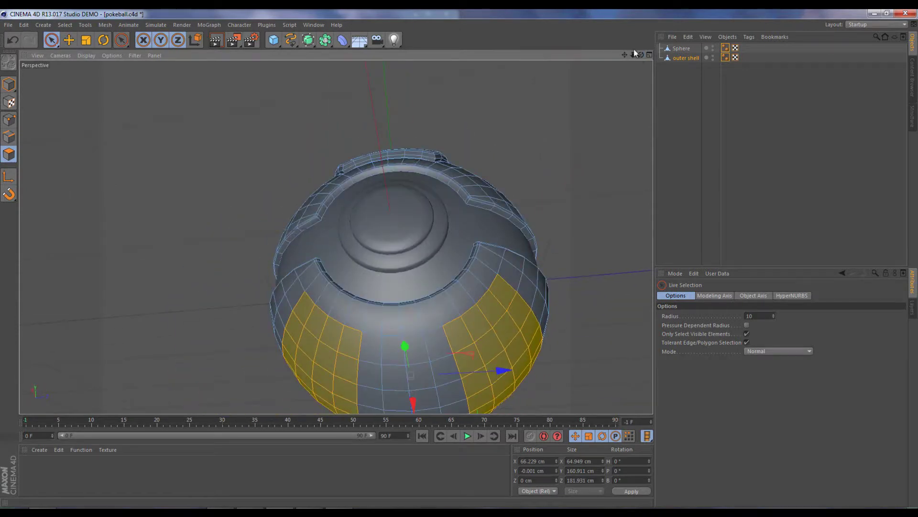
right_click(504, 322)
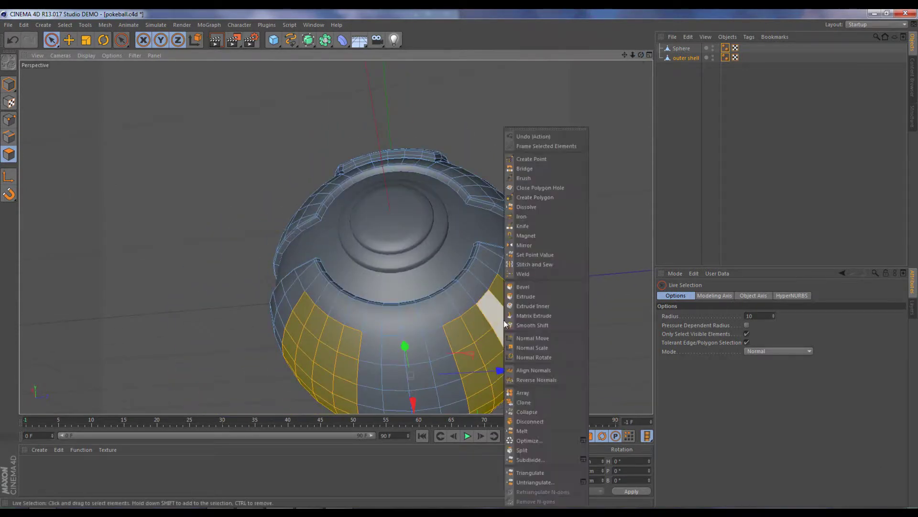
click(532, 286)
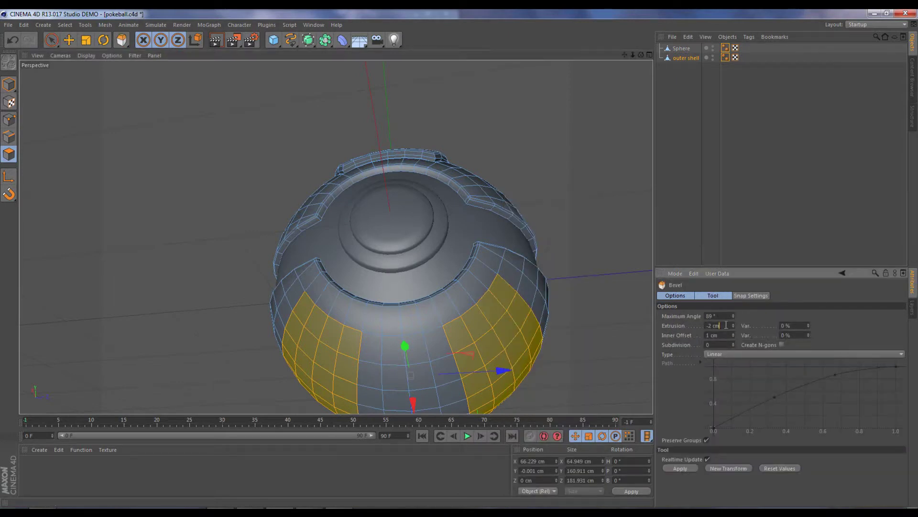
text(5)
key(Tab)
text(4)
key(Return)
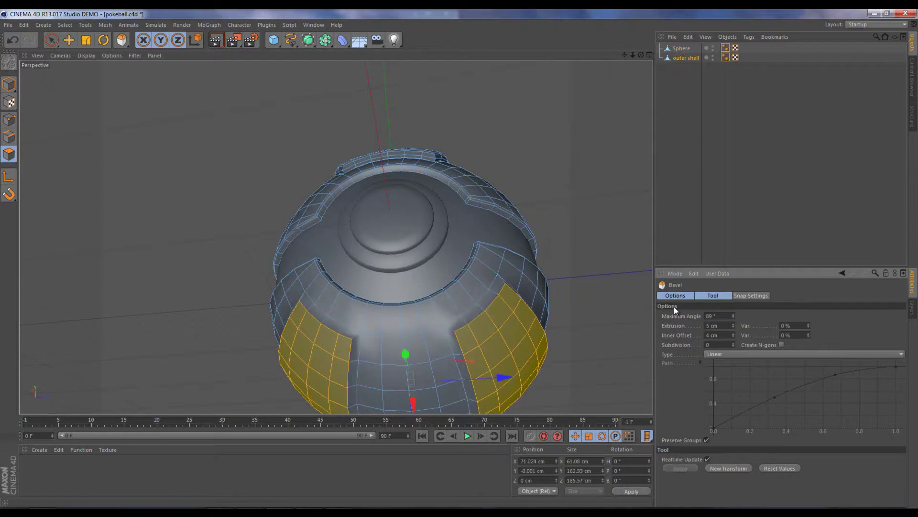
Apply a second bevel to the two lower side panels with a 1 cm extrusion and 1 cm inner offset
drag(641, 54, 457, 265)
drag(640, 55, 460, 260)
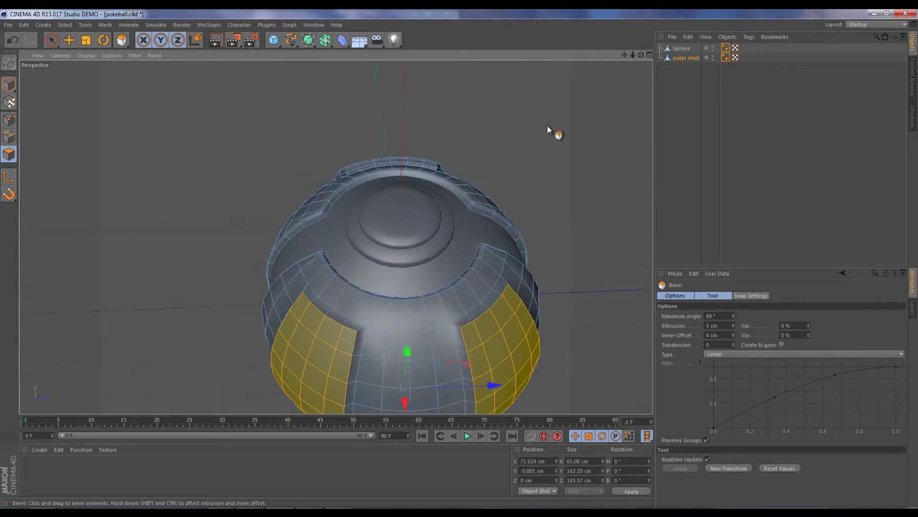
click(722, 469)
click(715, 325)
text(1)
key(Tab)
text(1)
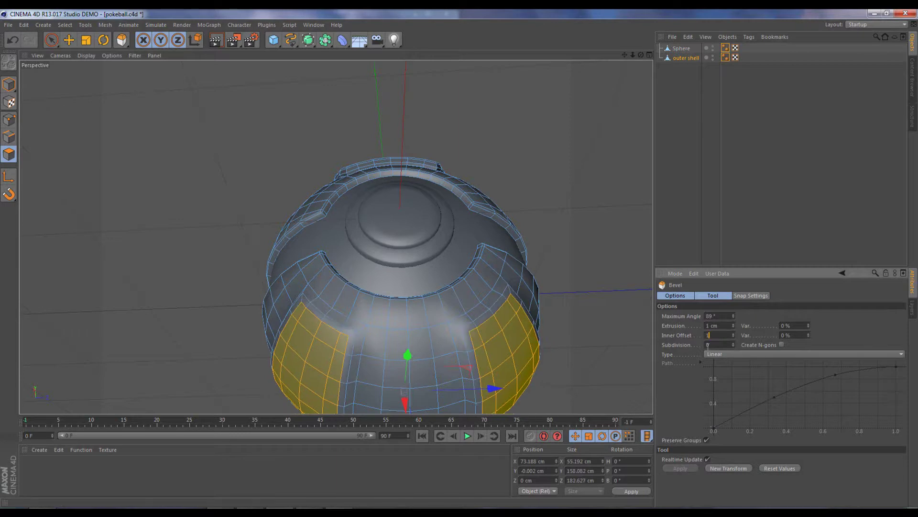
key(Return)
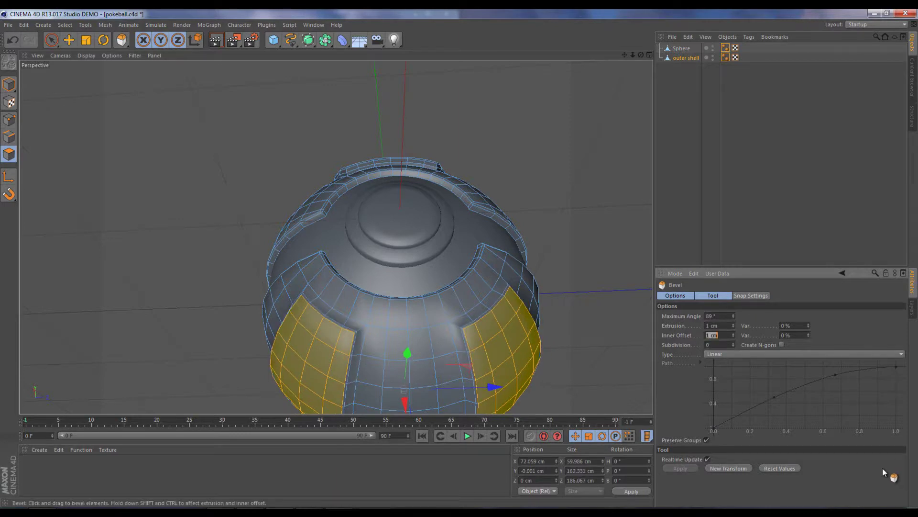
Loop-select the polygon strips bordering both lower side panels and split them lengthwise with Knife loop cuts restricted to the selection
click(65, 24)
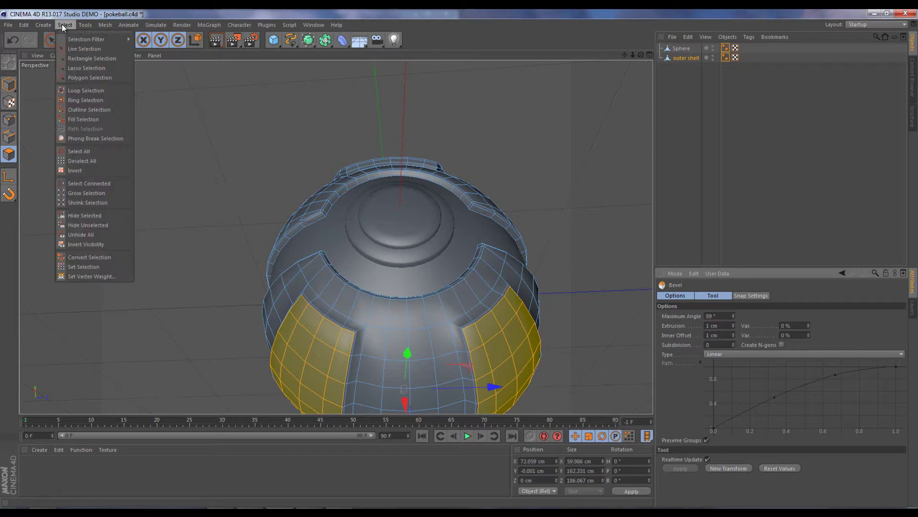
click(93, 91)
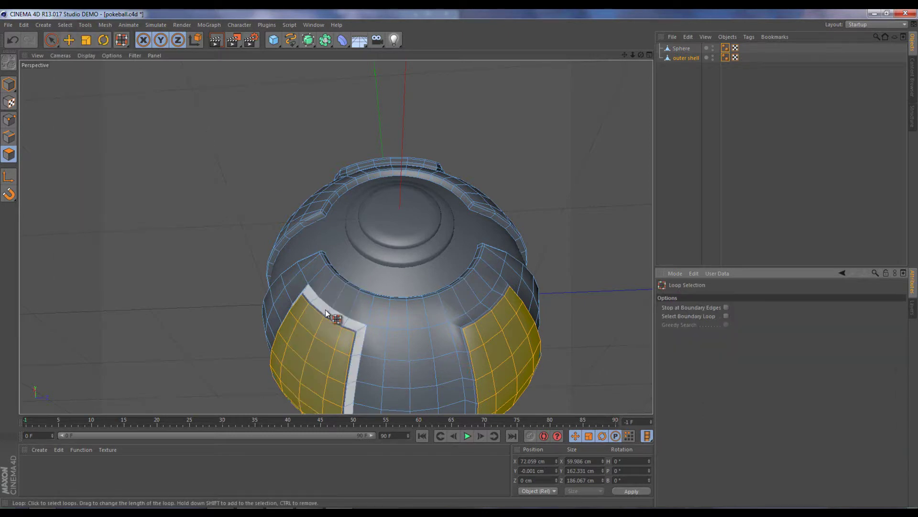
click(326, 314)
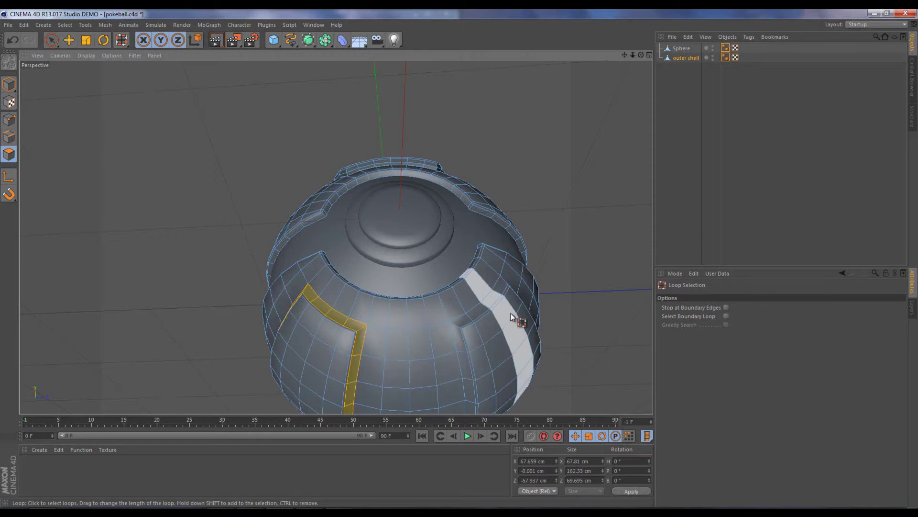
shift+click(456, 325)
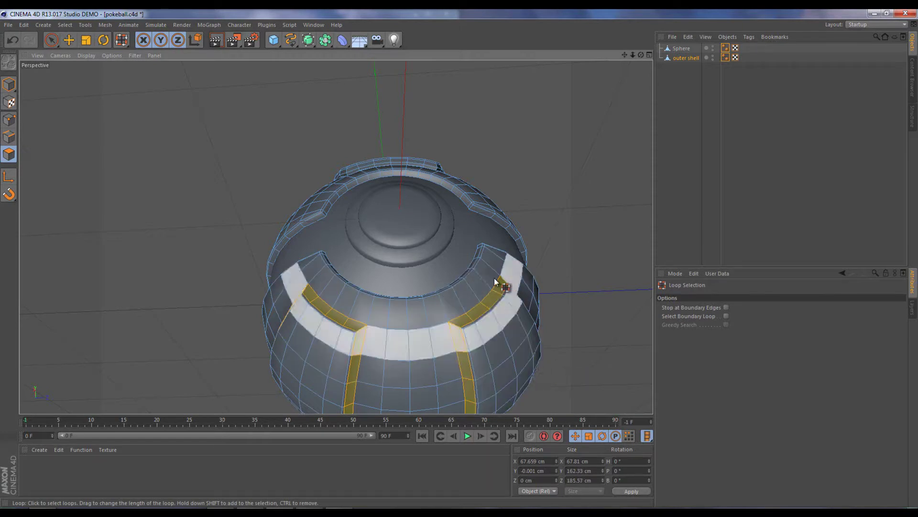
key(k)
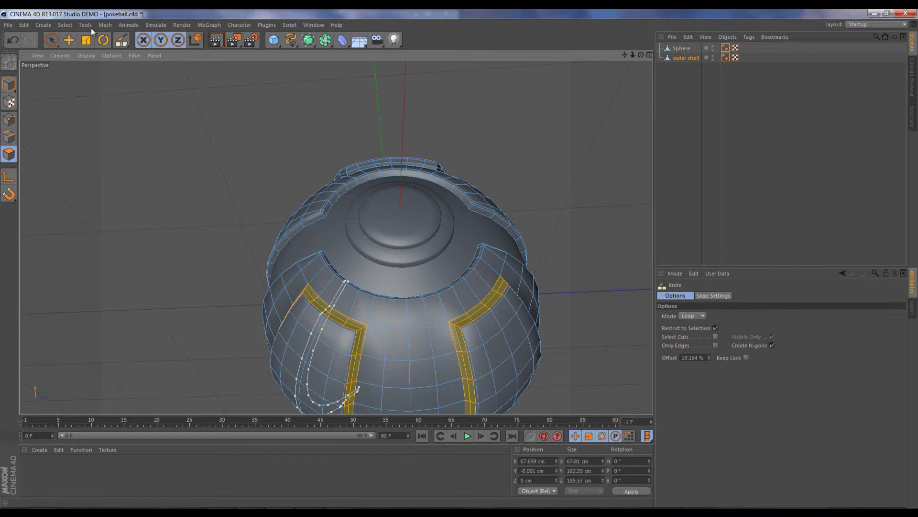
Loop-select only the outer half of the split border strip around each lower side panel
click(66, 24)
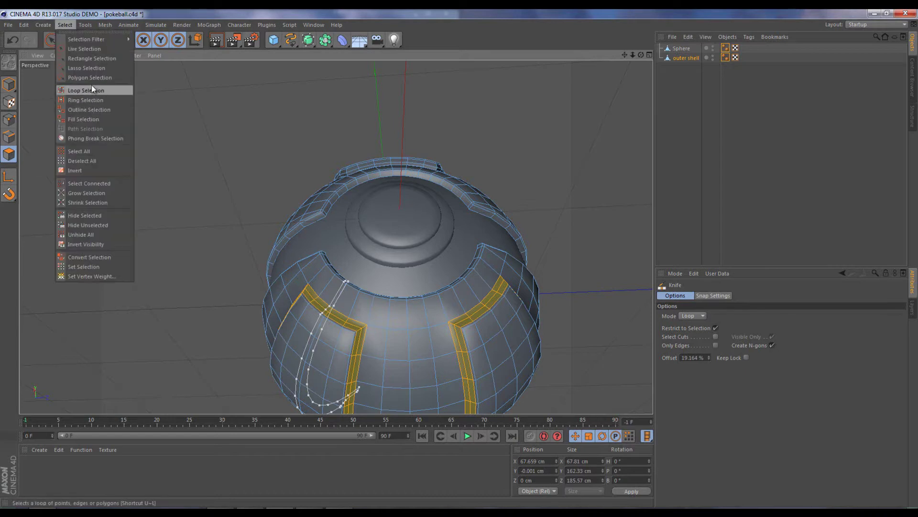
click(100, 94)
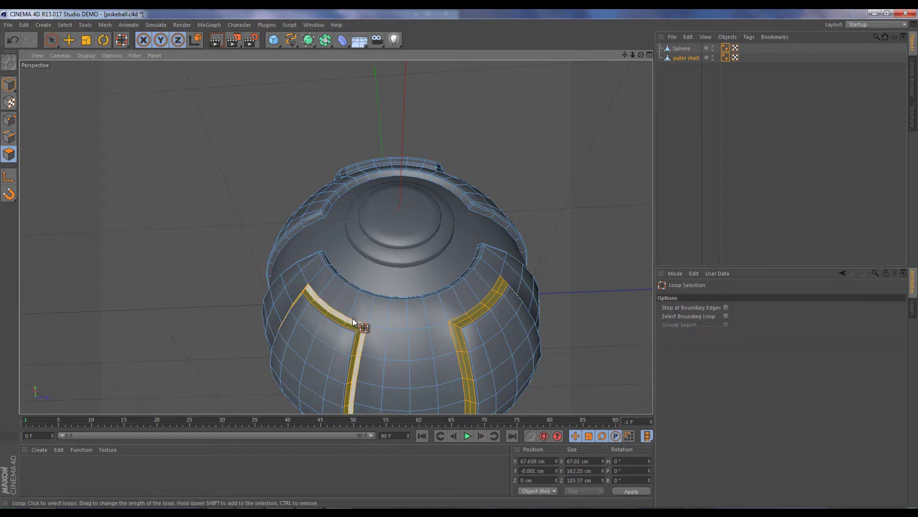
click(348, 324)
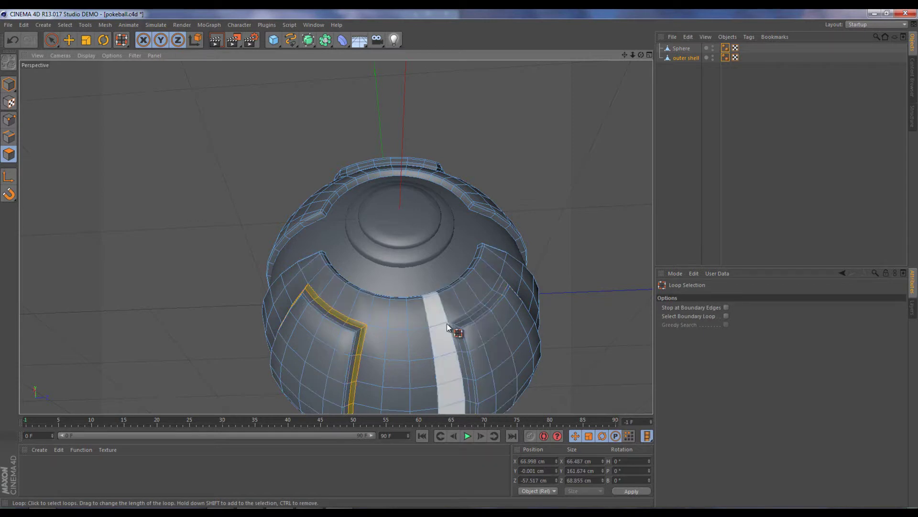
shift+click(456, 328)
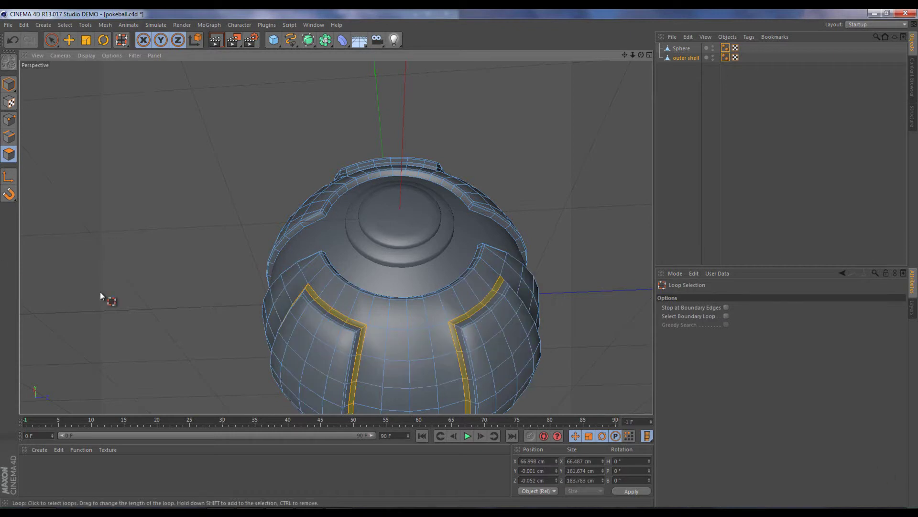
Bevel the selected outer border loops inward with a -2 cm extrusion and 1 cm inner offset to form grooves
right_click(340, 320)
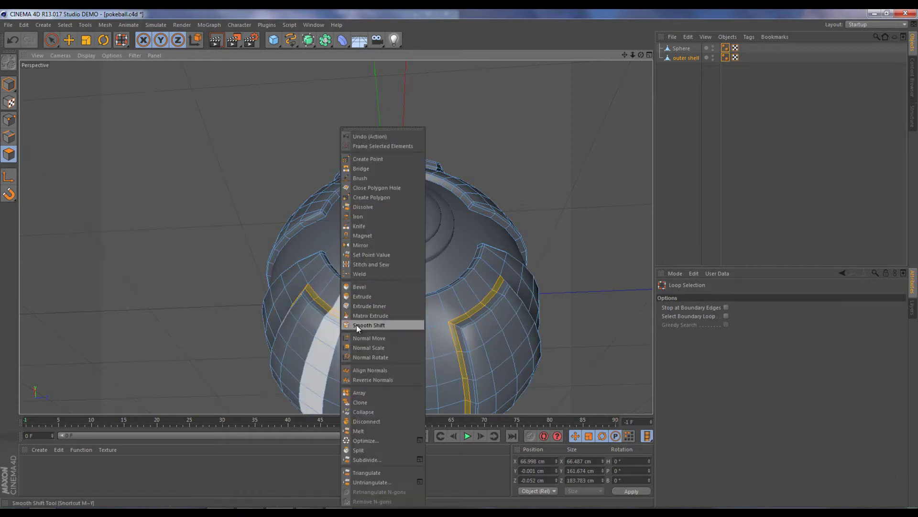
click(381, 289)
double_click(726, 326)
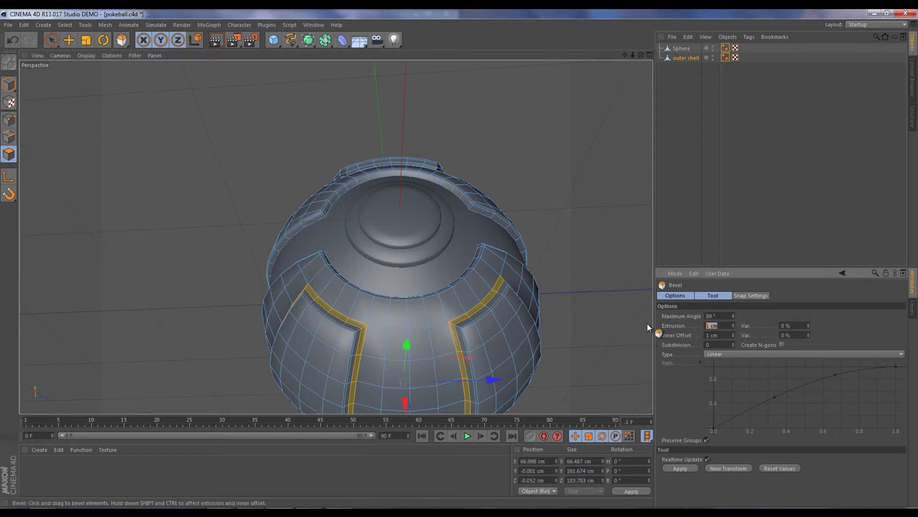
text(0)
key(Return)
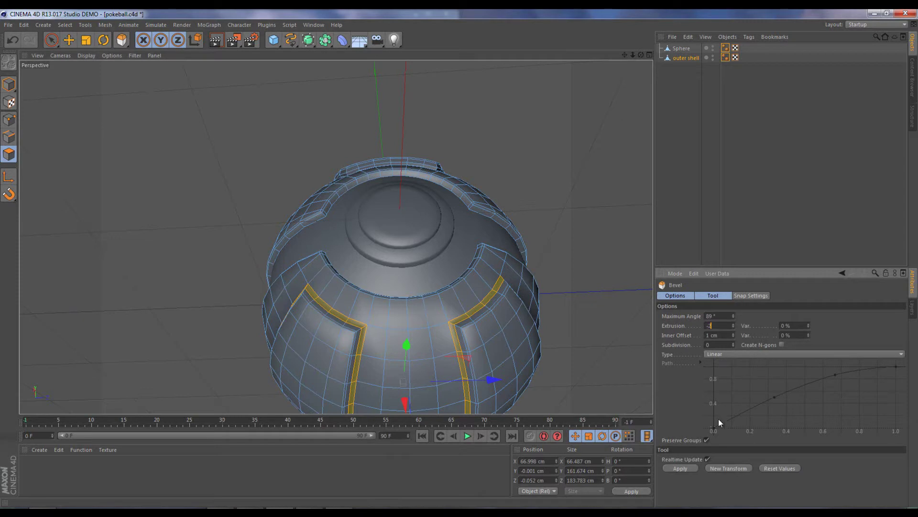
text(-2)
click(687, 467)
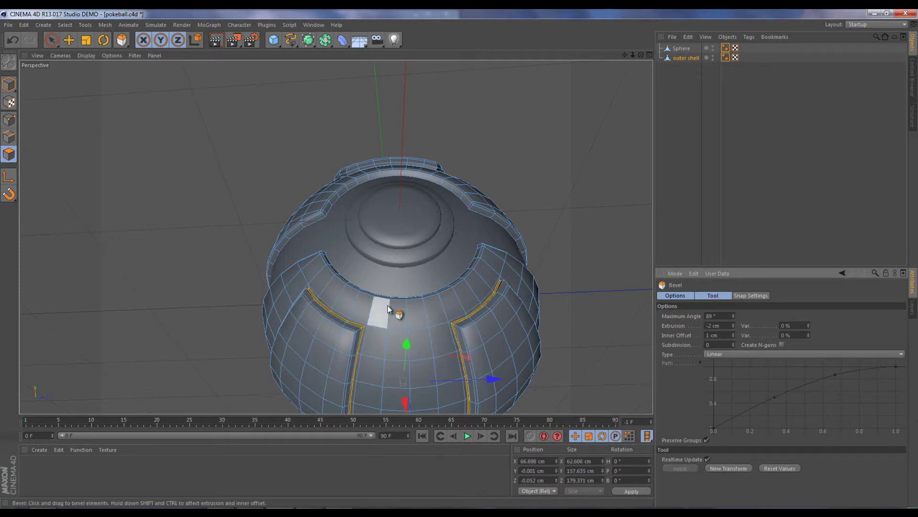
scroll(351, 309, up, 2)
scroll(310, 354, up, 2)
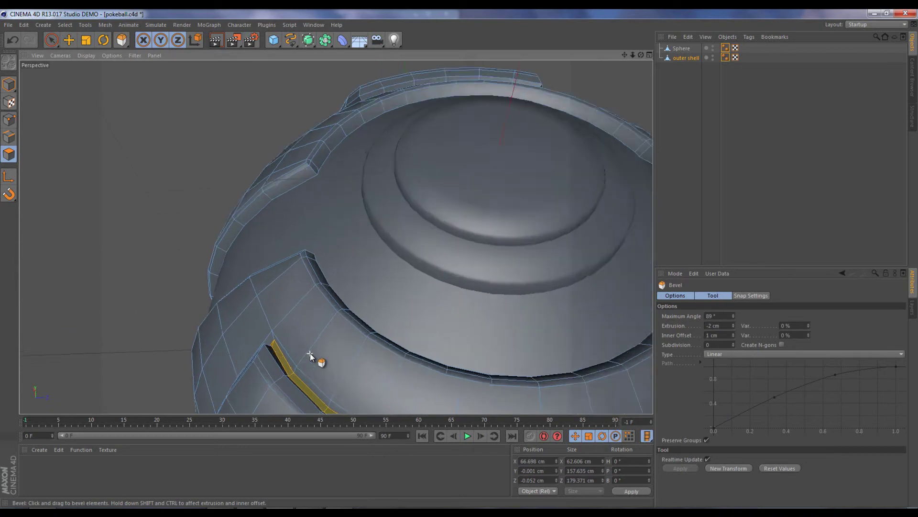
scroll(309, 353, down, 1)
scroll(309, 353, down, 4)
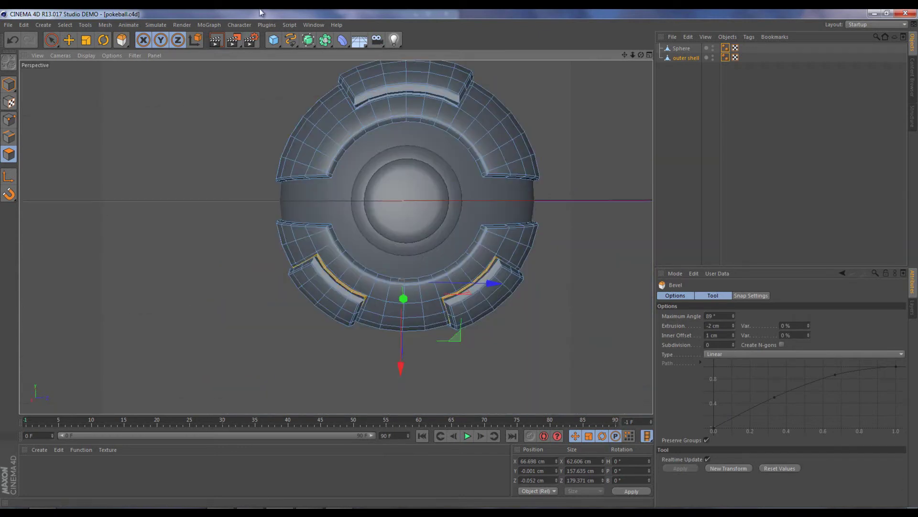
Switch to model mode, deselect all objects and render the Poké Ball in the perspective view
drag(625, 55, 460, 262)
drag(625, 56, 458, 258)
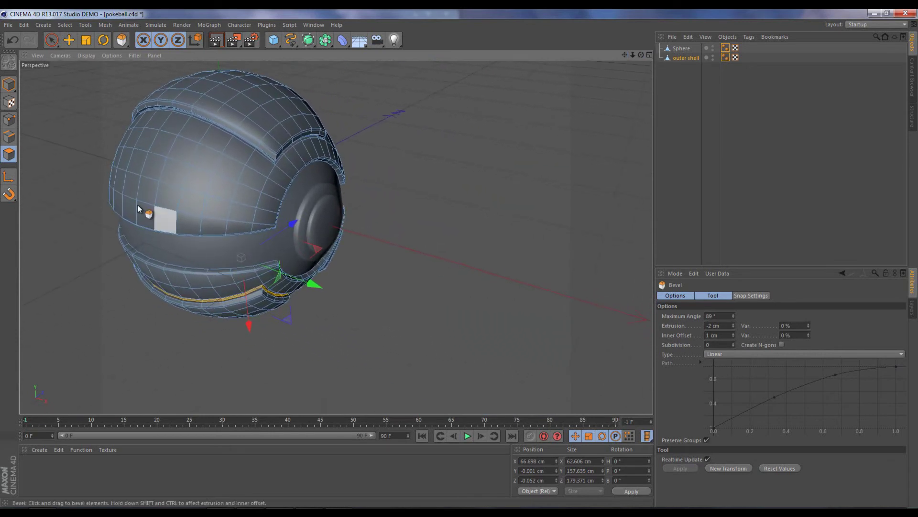
click(9, 85)
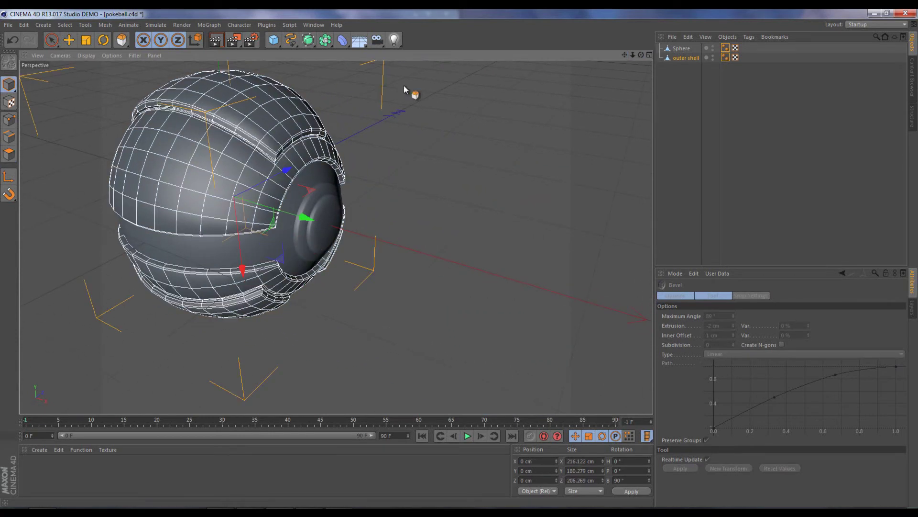
click(52, 40)
click(667, 99)
scroll(458, 257, up, 2)
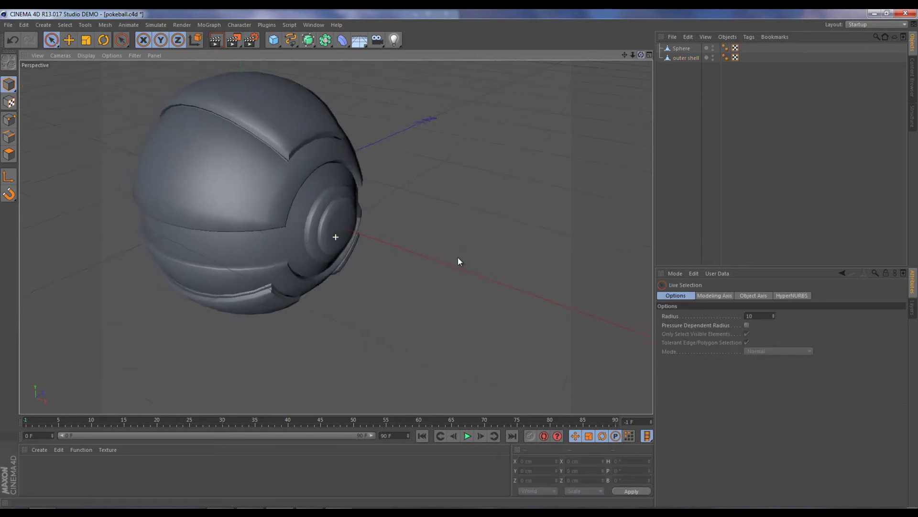
scroll(457, 258, down, 1)
click(215, 42)
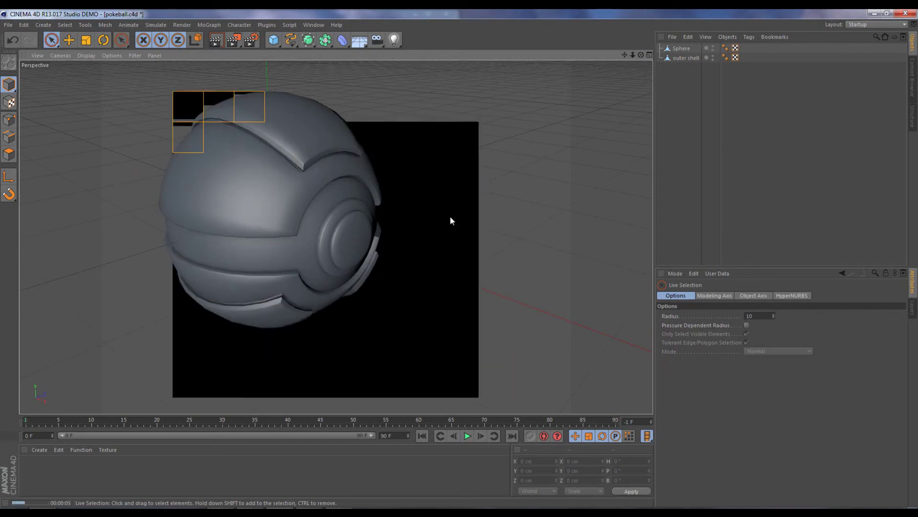
scroll(336, 224, down, 4)
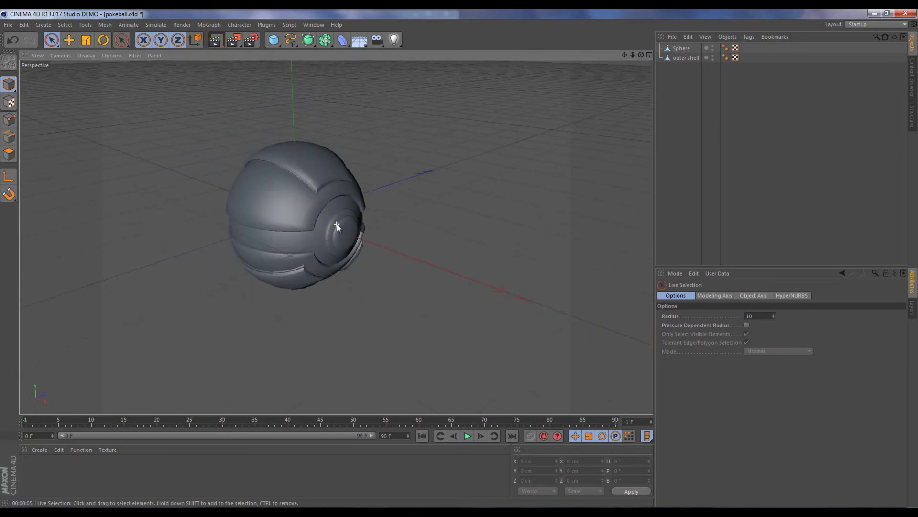
scroll(337, 223, up, 8)
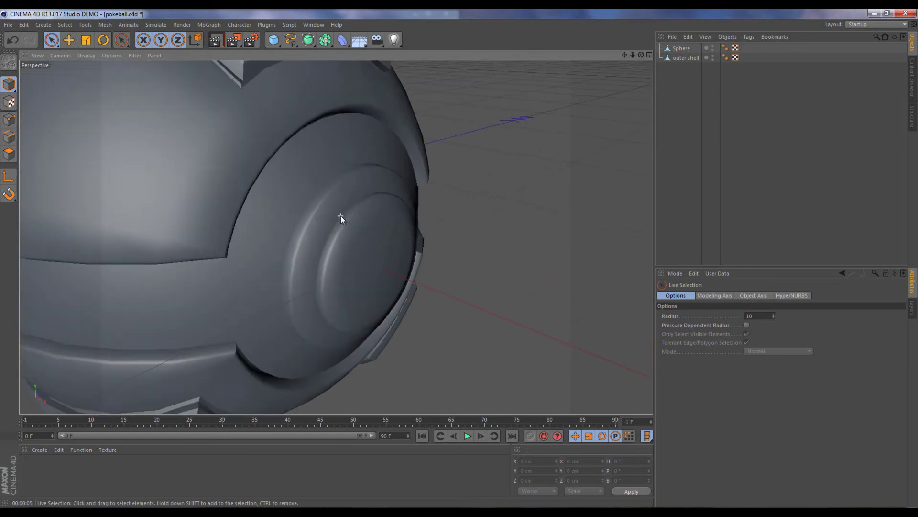
scroll(341, 217, down, 8)
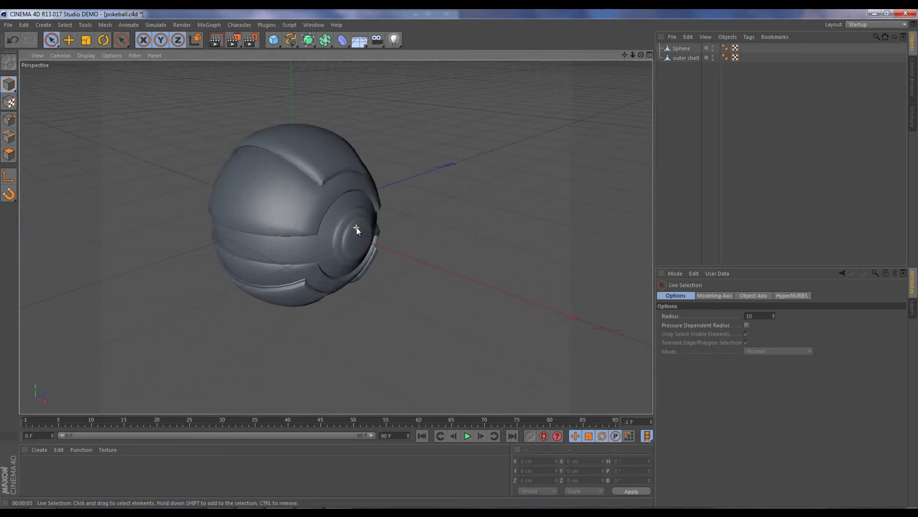
alt+drag(357, 228, 339, 246)
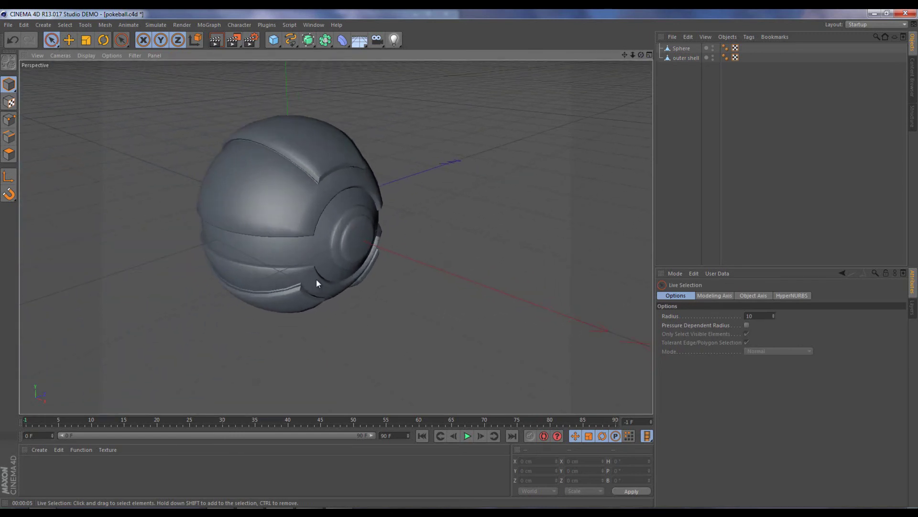